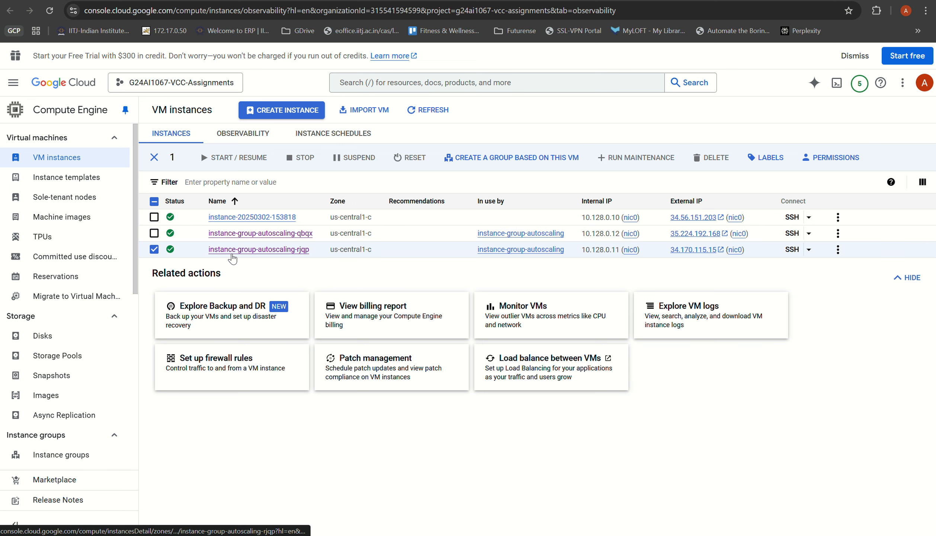
Step: End the SSH session on instance-group-autoscaling-rjqp with the exit command
mouse_move(553, 535)
left_click(587, 495)
type("e")
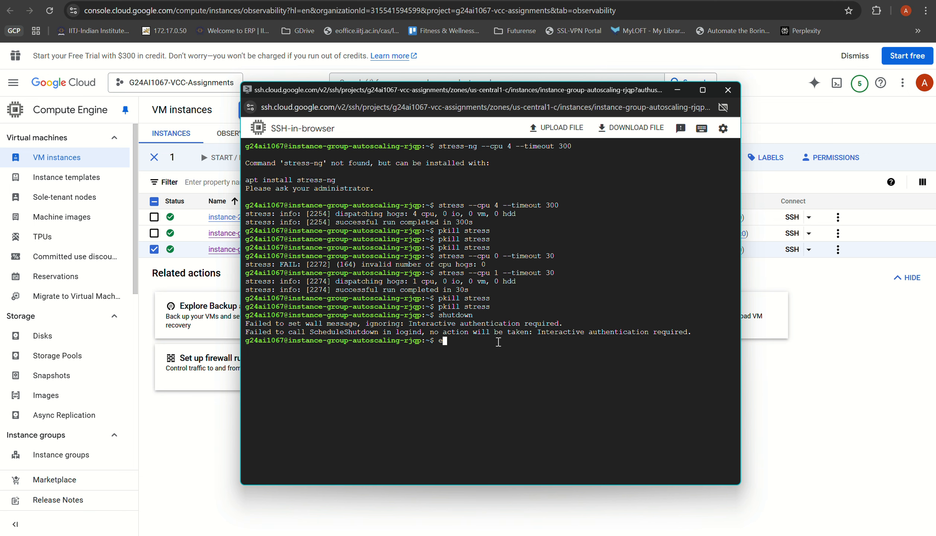
type("xit")
key("Return")
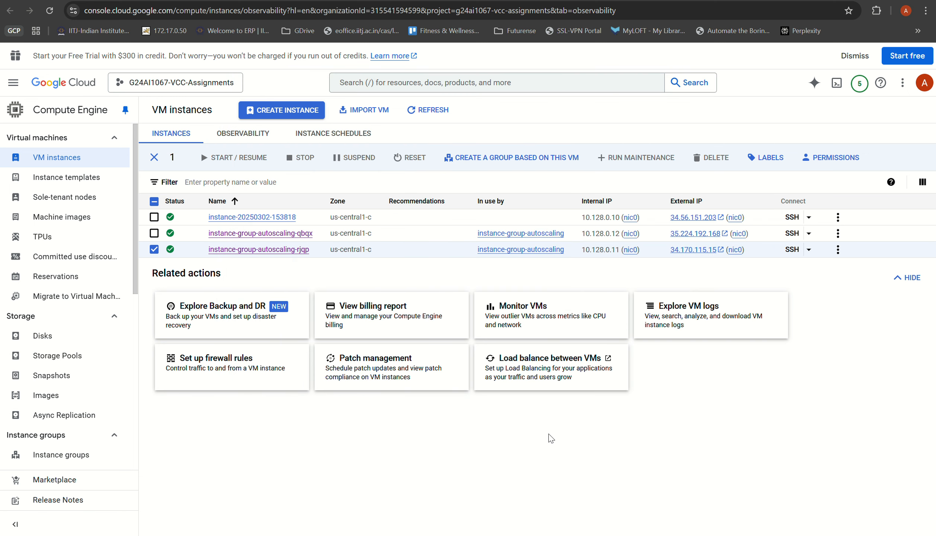
Step: Refresh the VM instances list and the instance groups list to check their current state
left_click(428, 110)
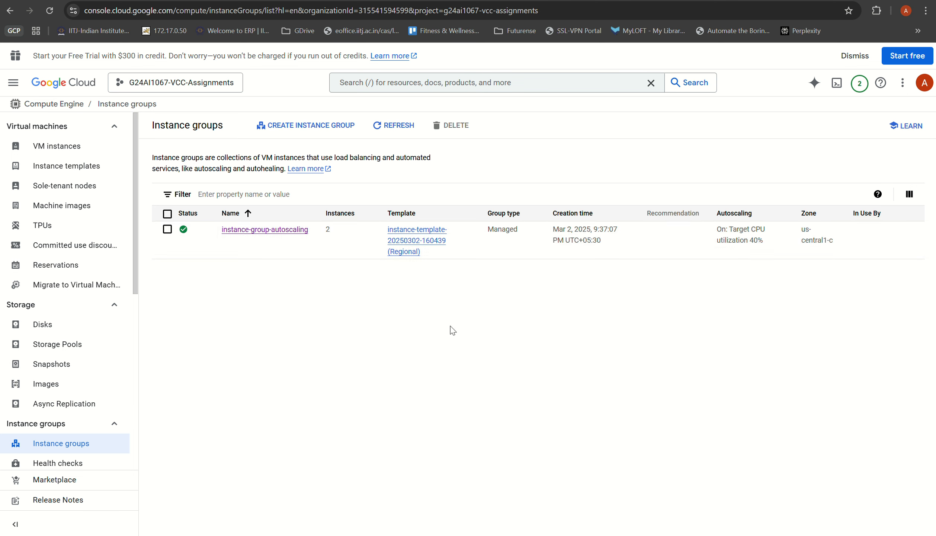
left_click(408, 130)
Step: Go back to the Google Cloud welcome page and open the IAM page of the G24AI1067-VCC-Assignments project
left_click(53, 84)
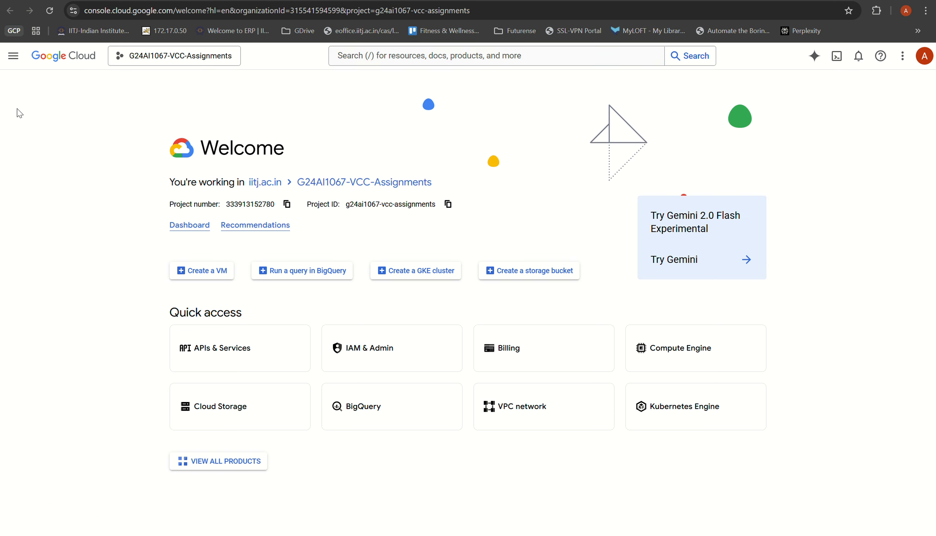
left_click(13, 83)
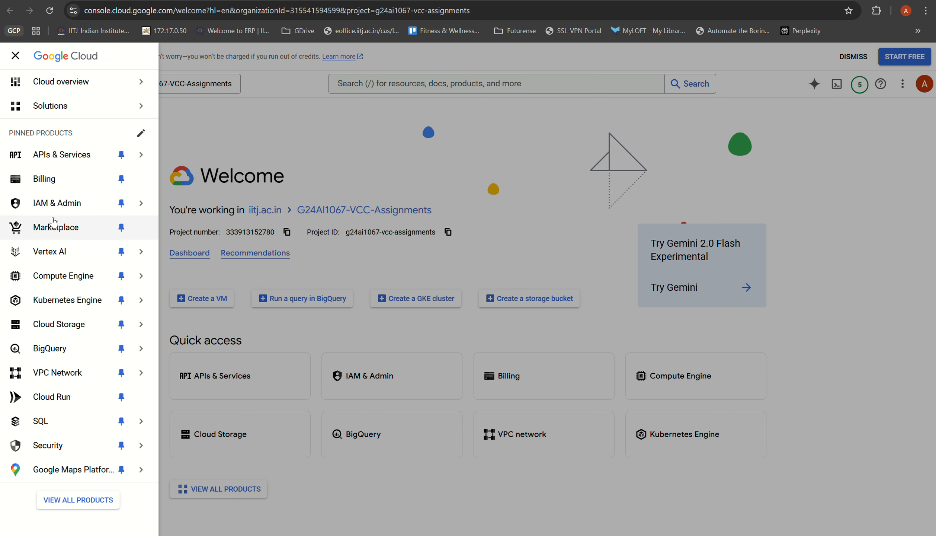
mouse_move(62, 209)
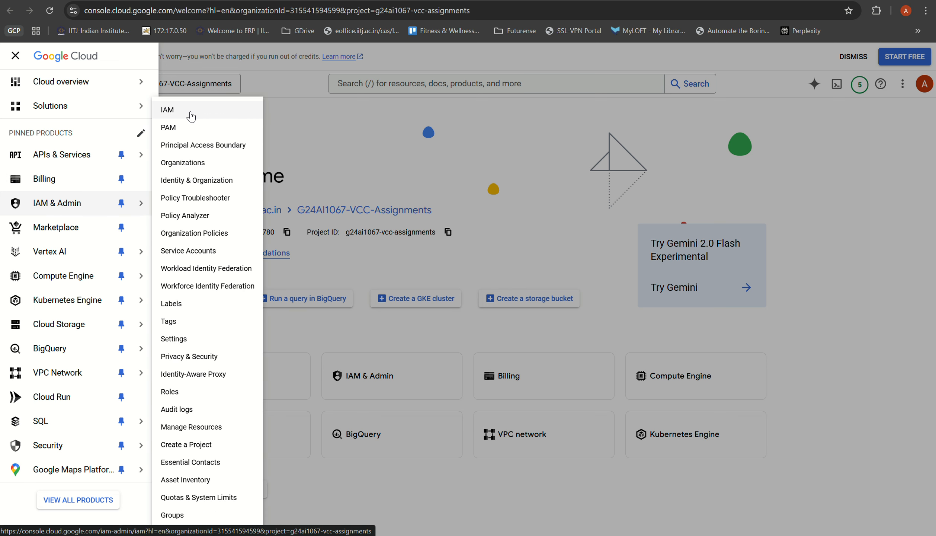
left_click(190, 116)
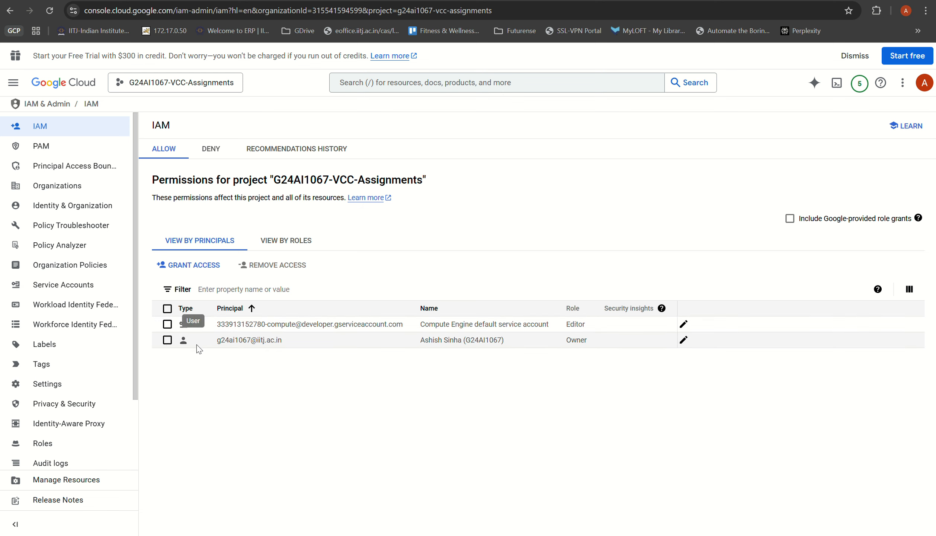
Step: Examine the owner account and the Compute Engine default service account among the project's principals
left_click(167, 340)
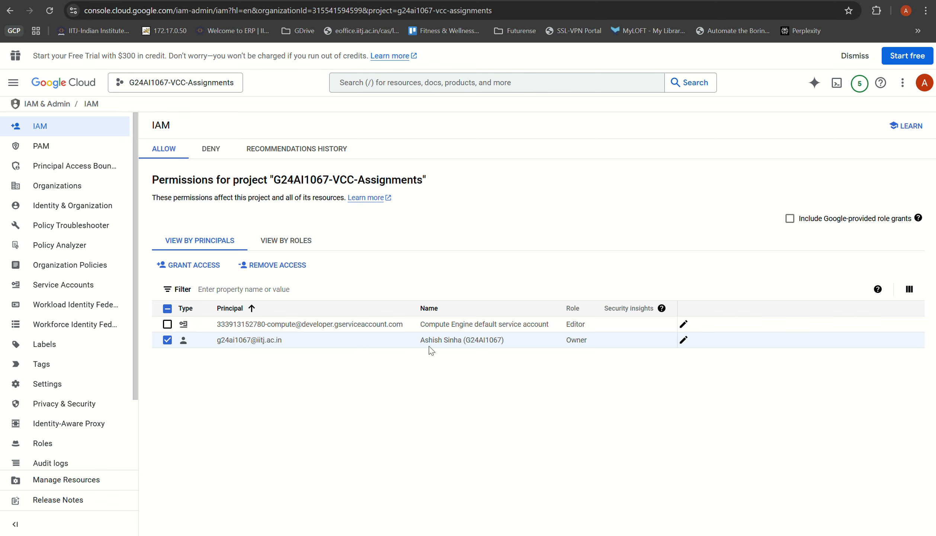
left_click(167, 340)
left_click(168, 324)
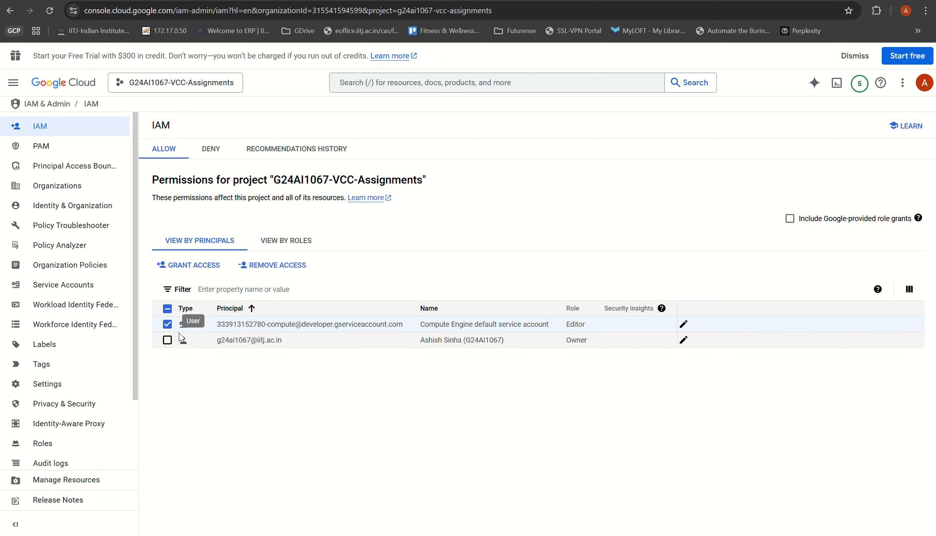
left_click(167, 324)
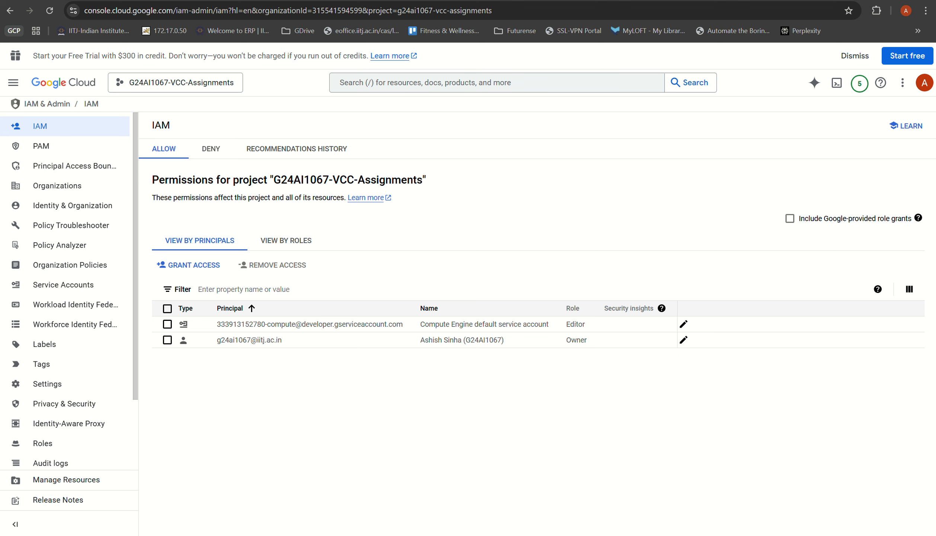
Step: Start granting access to the project and add the colleague's suggested account as the new principal
left_click(193, 265)
left_click(517, 234)
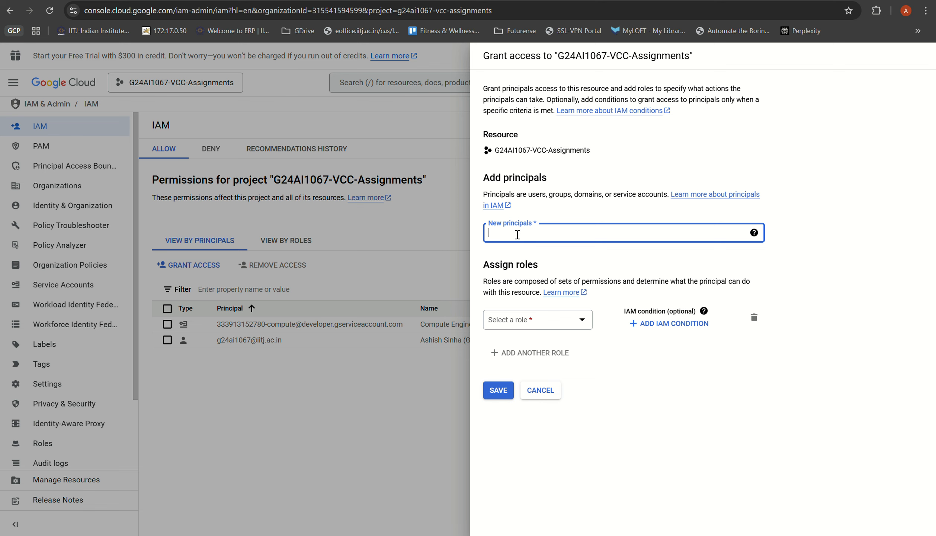
type("a")
key("BackSpace")
type("shushan")
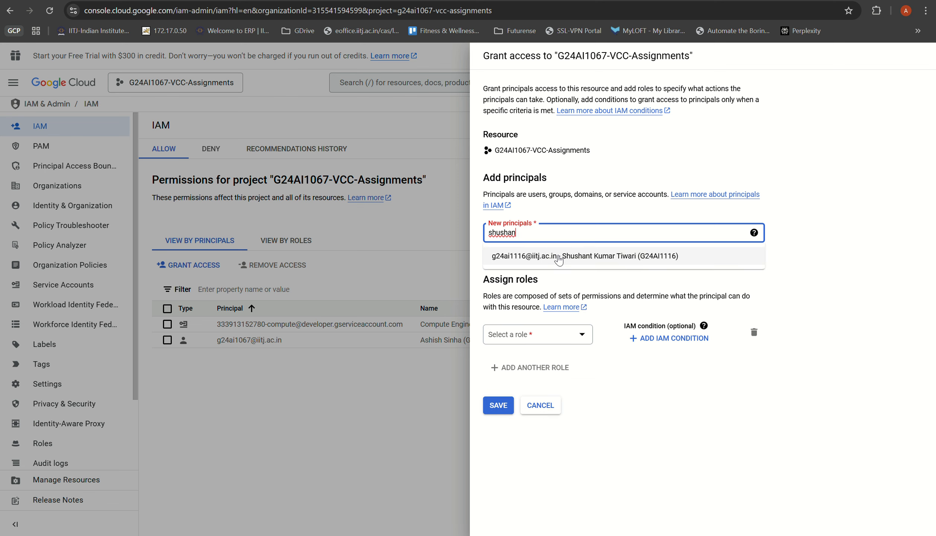
left_click(559, 257)
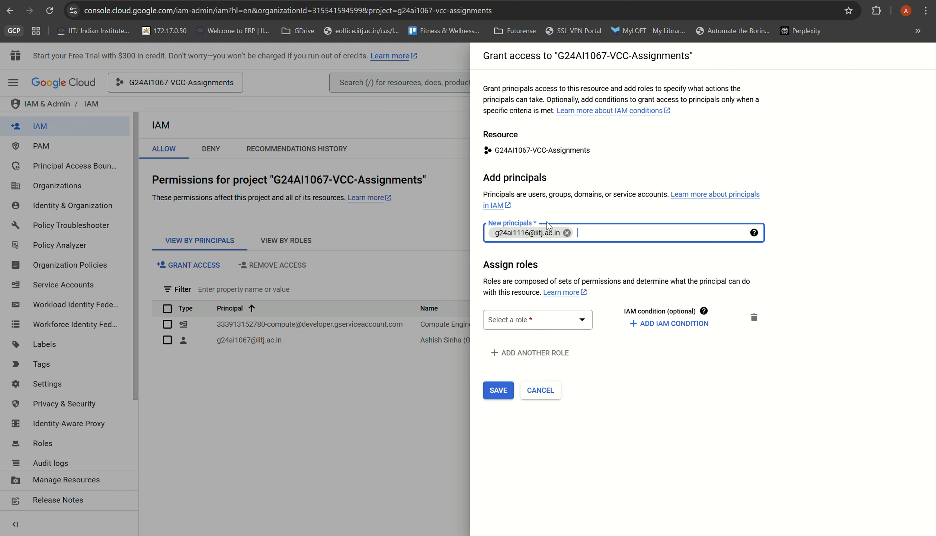
mouse_move(754, 235)
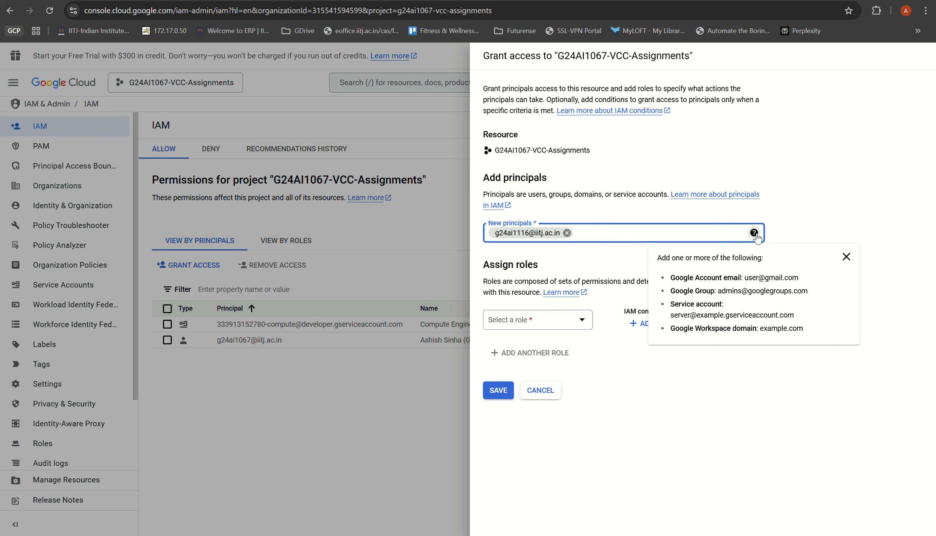
left_click(637, 461)
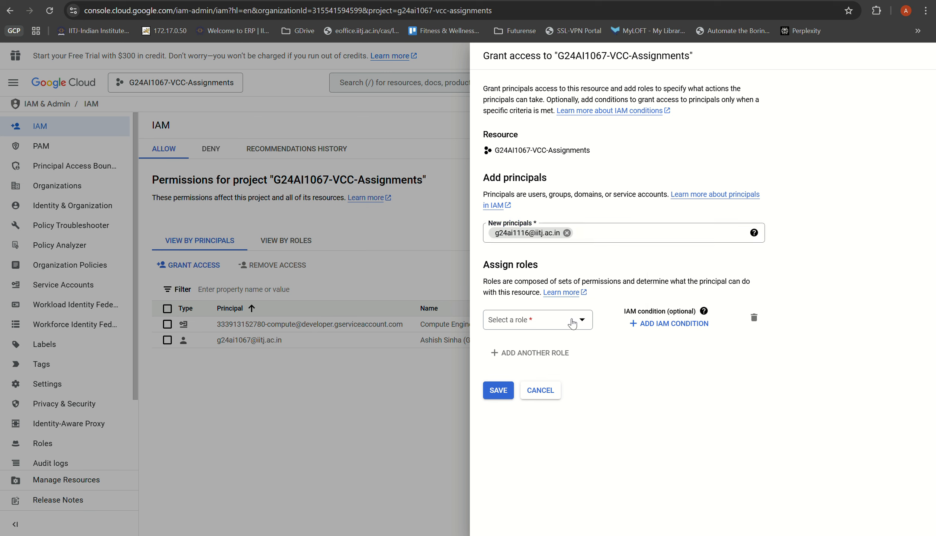
Step: Assign the Compute Admin role to the new principal
left_click(572, 323)
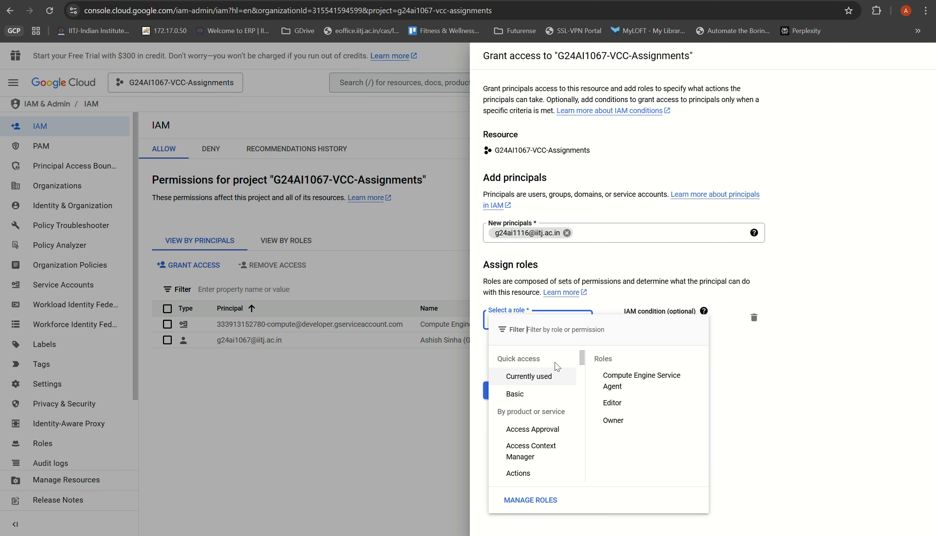
type("compu")
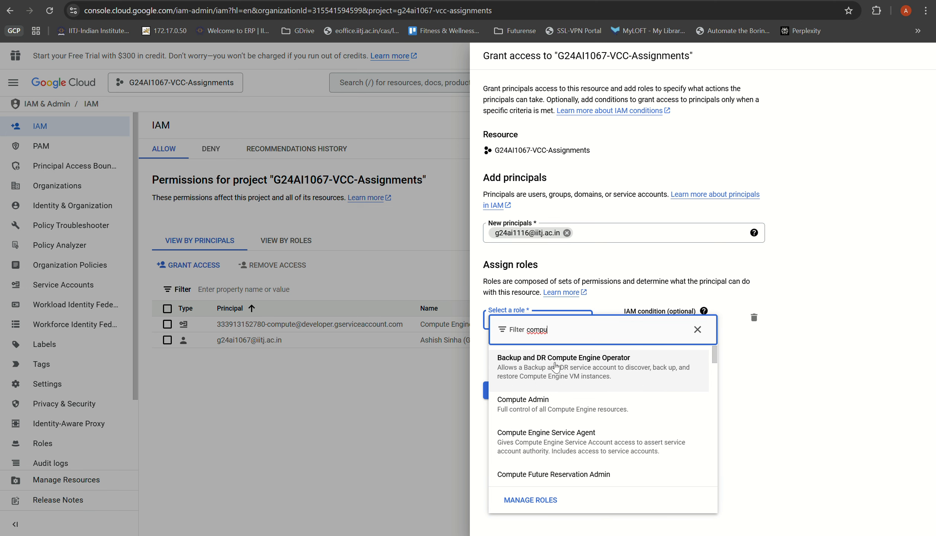
left_click(539, 403)
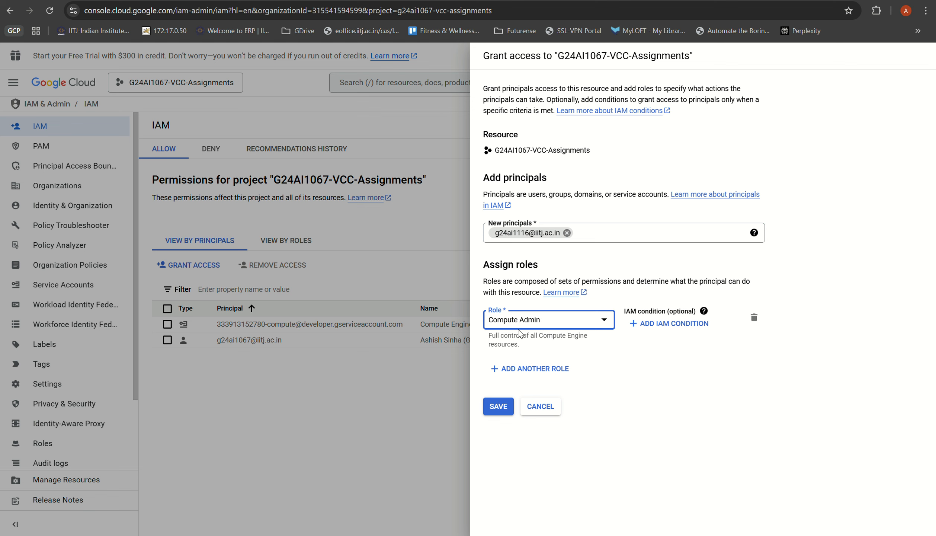
Step: Add Compute Viewer as a second role for the new principal and save the access grant
left_click(532, 376)
left_click(532, 377)
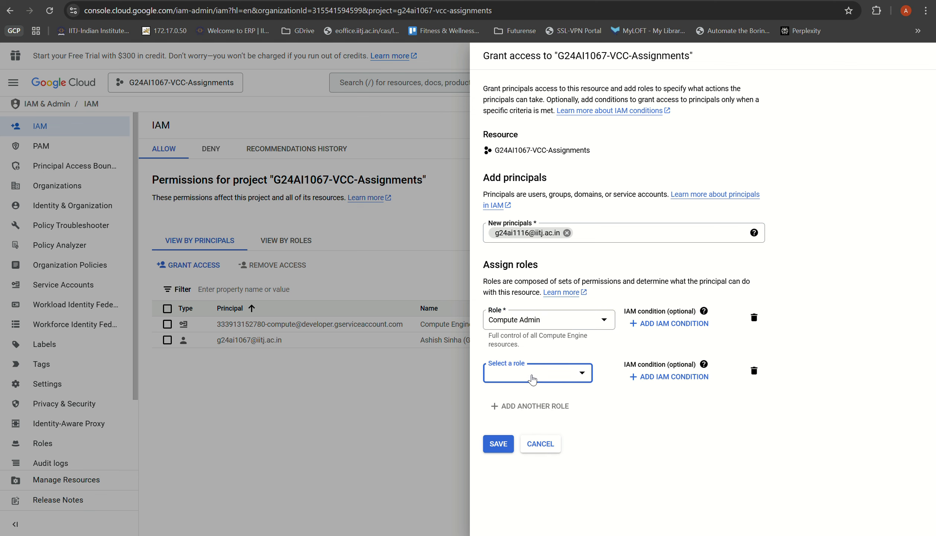
left_click(532, 378)
type("compu")
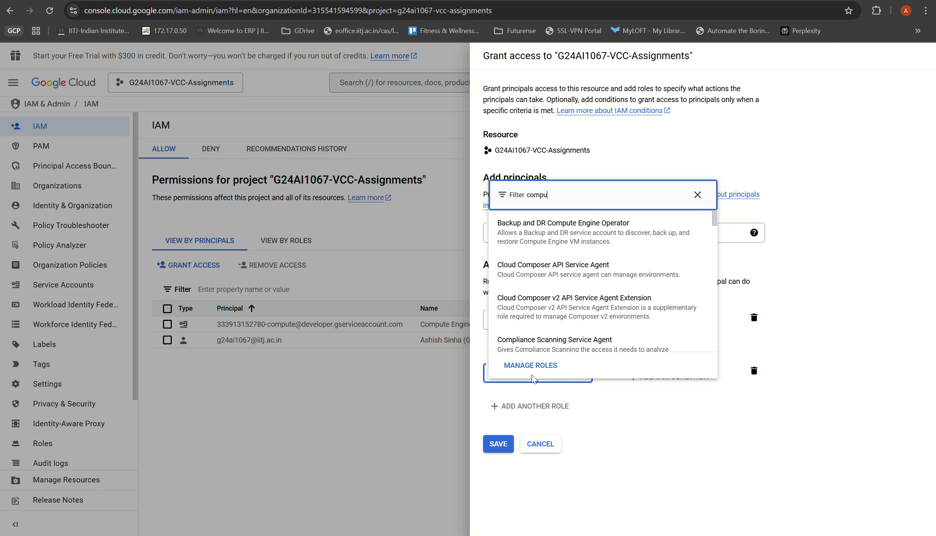
type("te v")
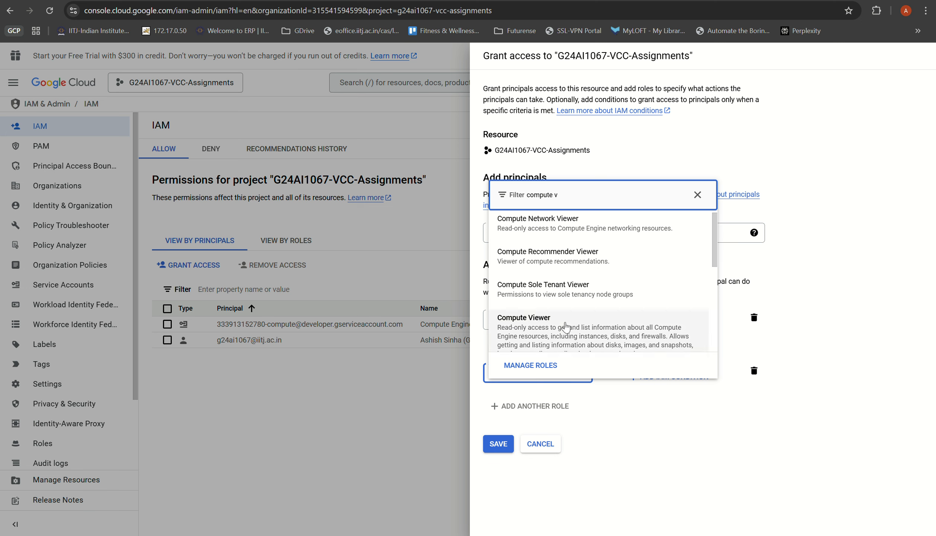
left_click(566, 327)
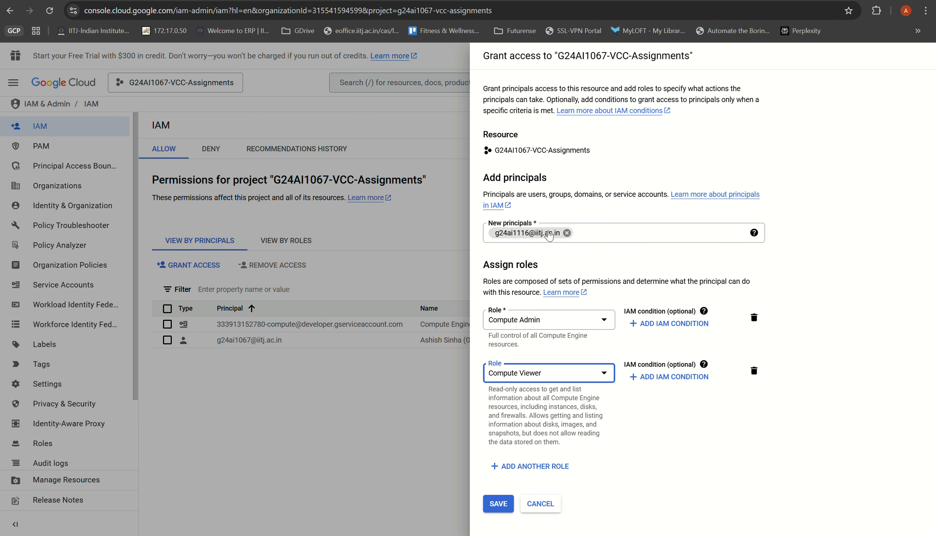
left_click(498, 504)
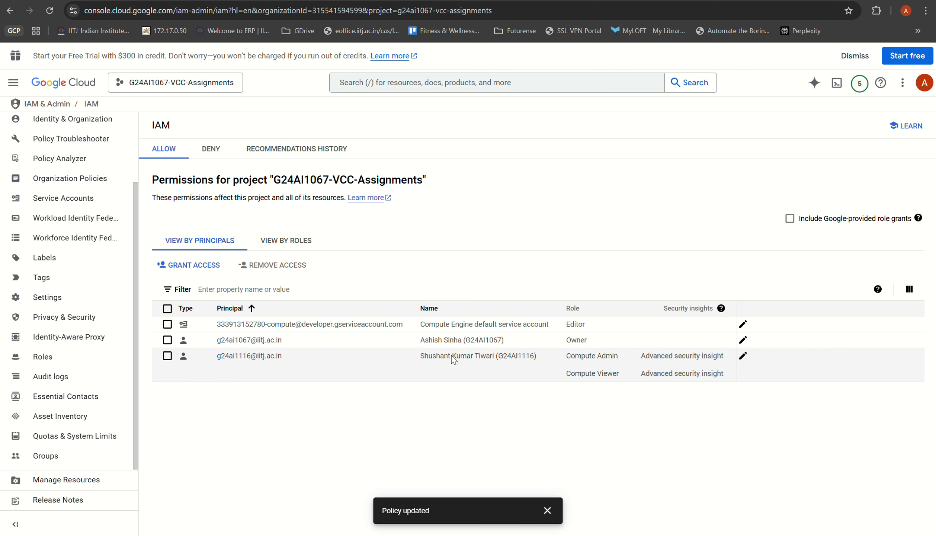
Step: View the project permissions by role and inspect the principals under Owner, Editor, Compute Viewer and Compute Admin
scroll(105, 328, "up", 2)
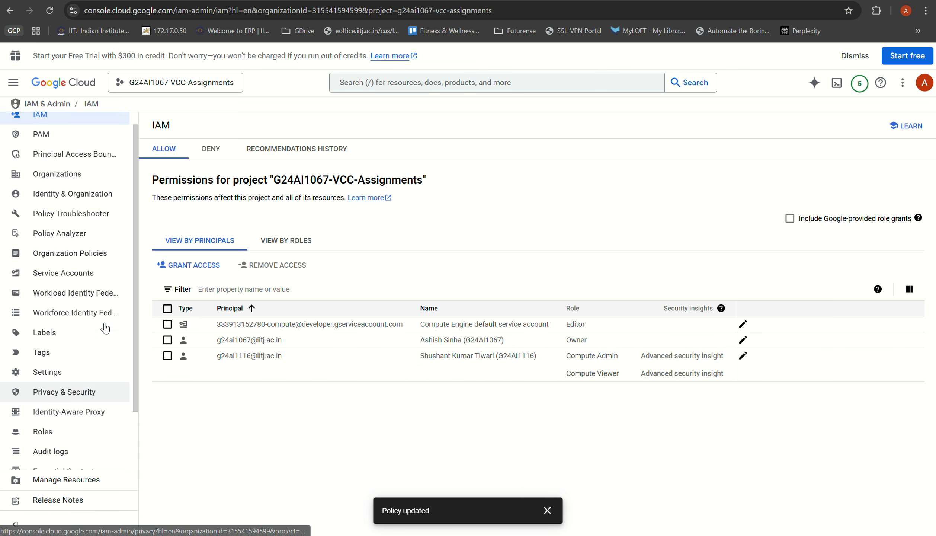
scroll(105, 327, "up", 1)
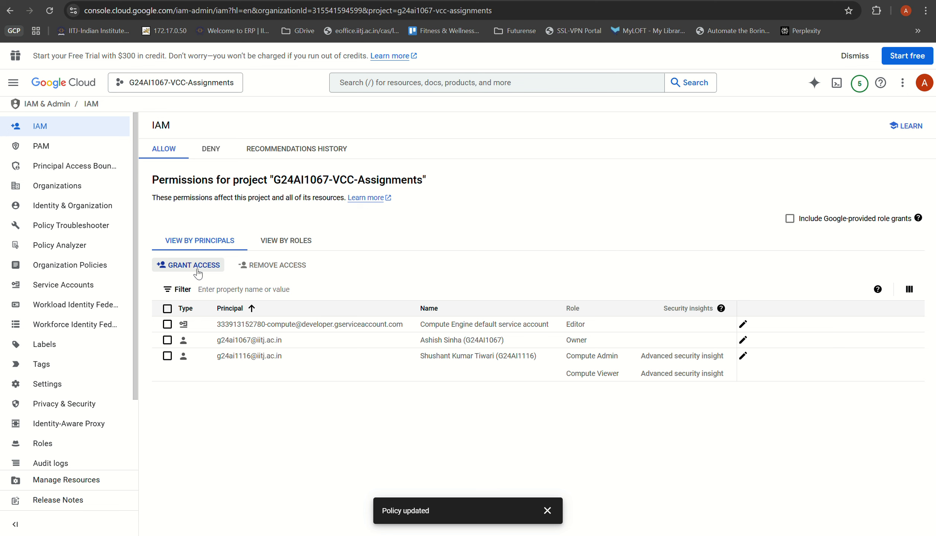
left_click(287, 241)
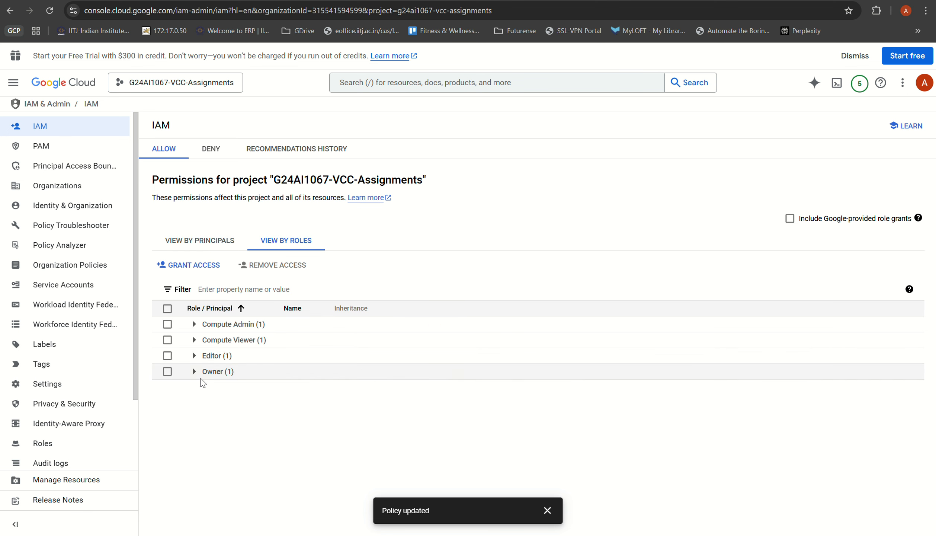
left_click(194, 371)
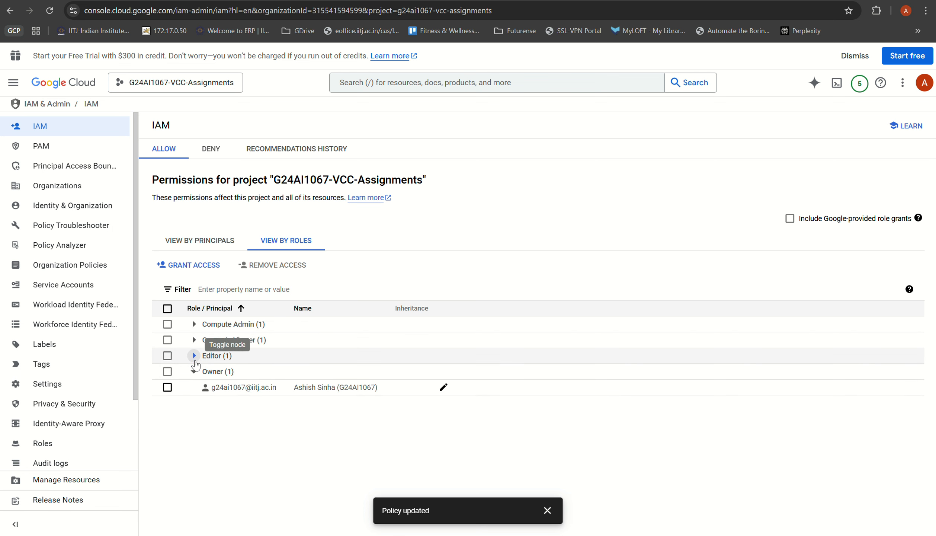
left_click(194, 357)
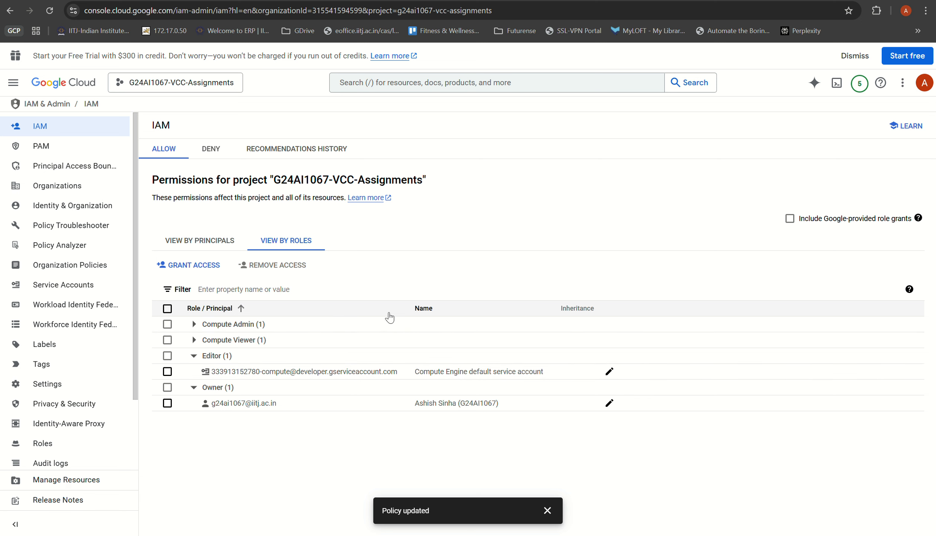
left_click(193, 340)
left_click(194, 324)
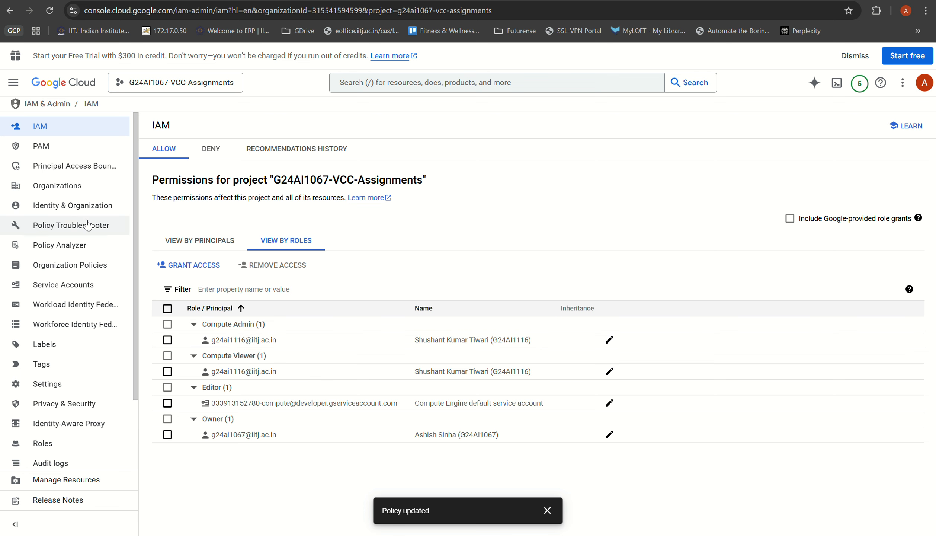
Step: Open the VPC network's firewall policies from the welcome page and review the existing VPC firewall rules
left_click(64, 82)
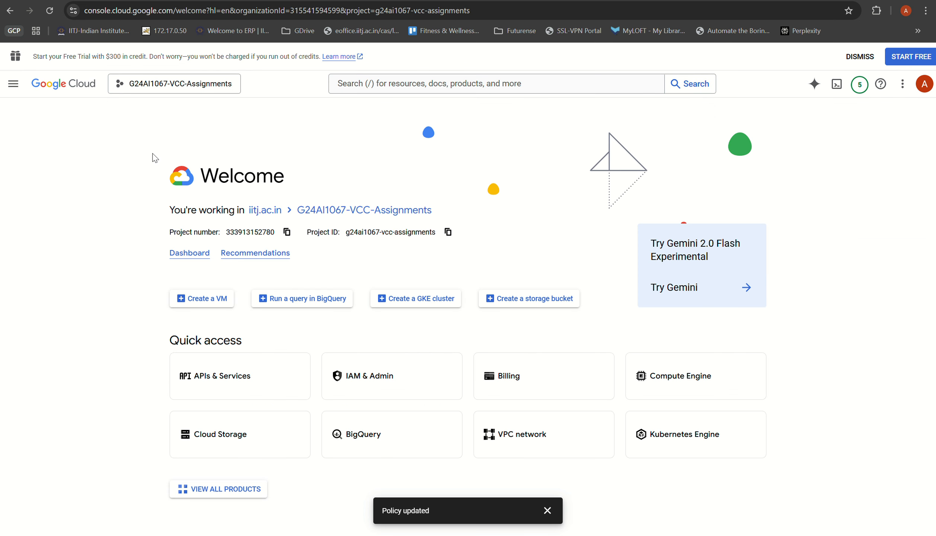
left_click(15, 89)
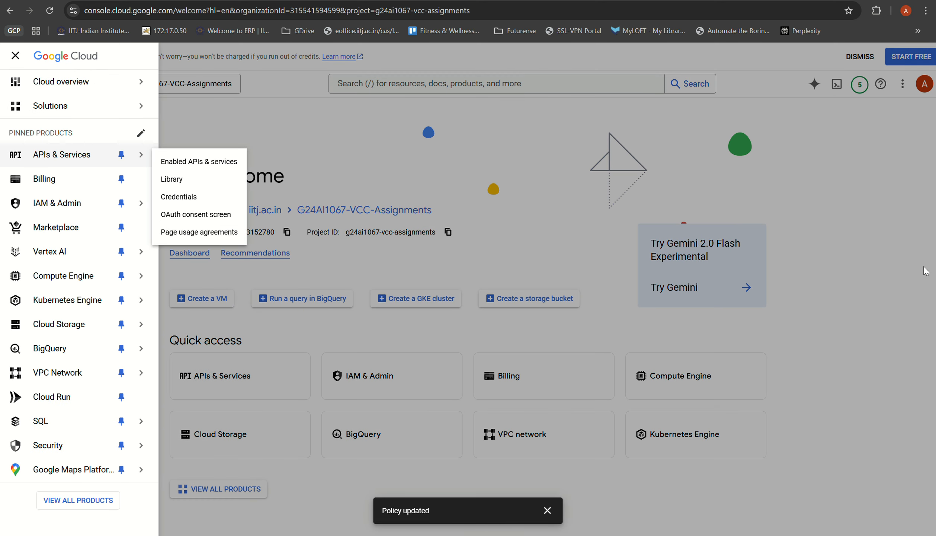
mouse_move(78, 379)
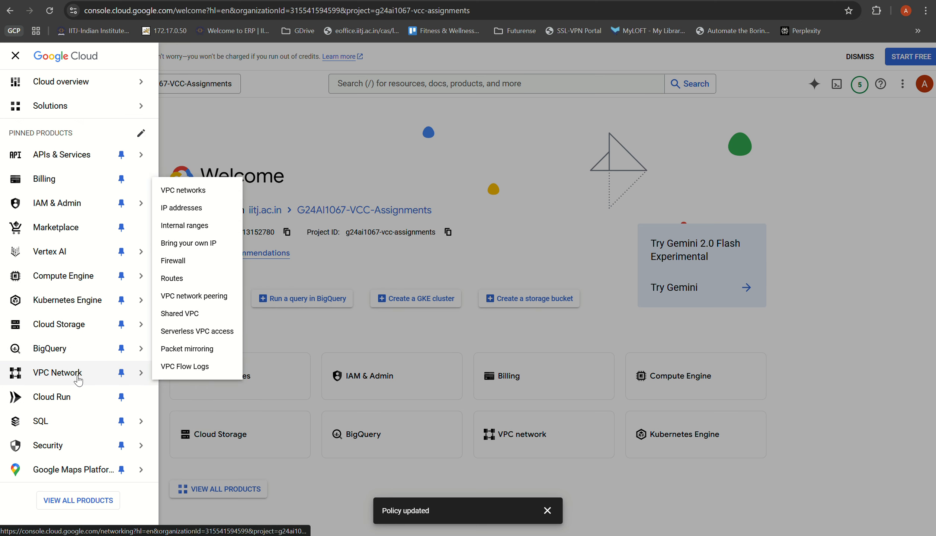
left_click(76, 376)
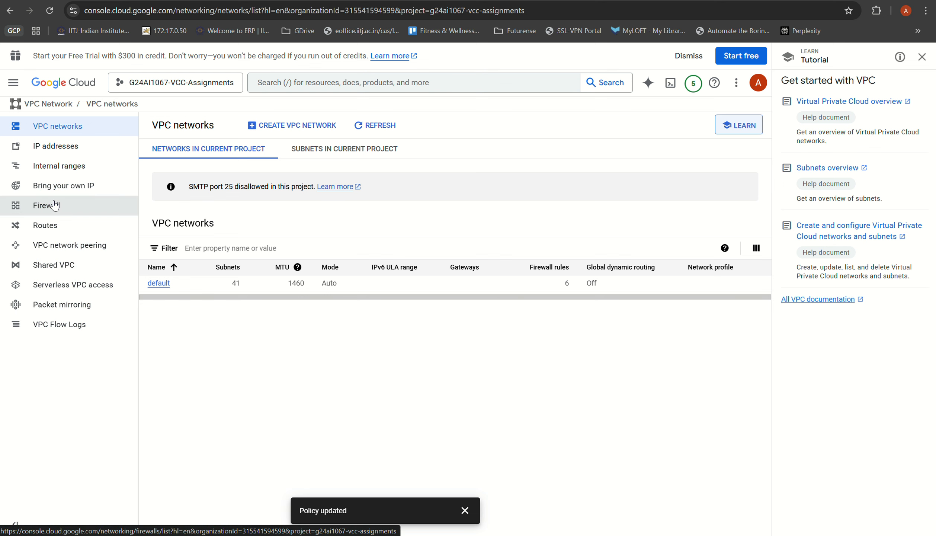
left_click(55, 205)
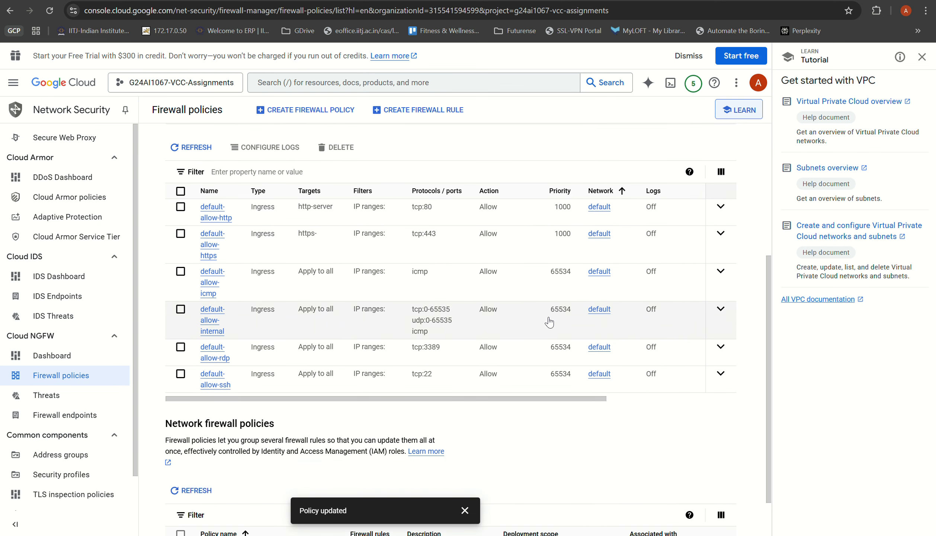
scroll(400, 218, "up", 5)
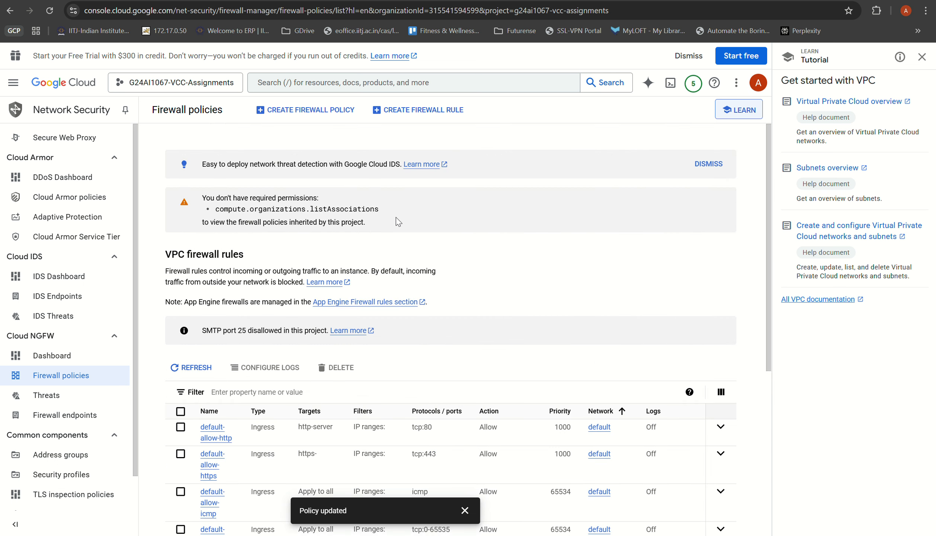
Step: Start creating a VPC firewall rule named testing-firewalls-assignment and read the note on firewall log costs
left_click(418, 109)
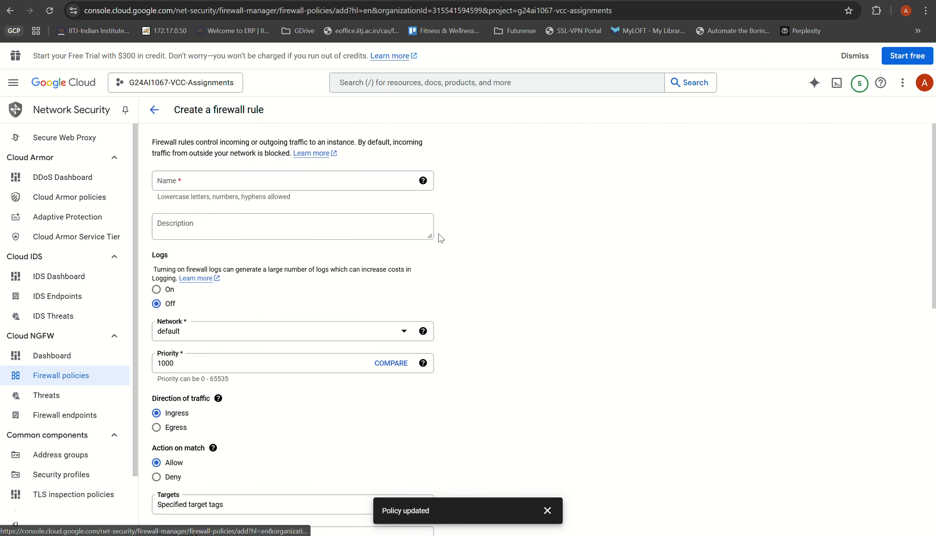
left_click(214, 180)
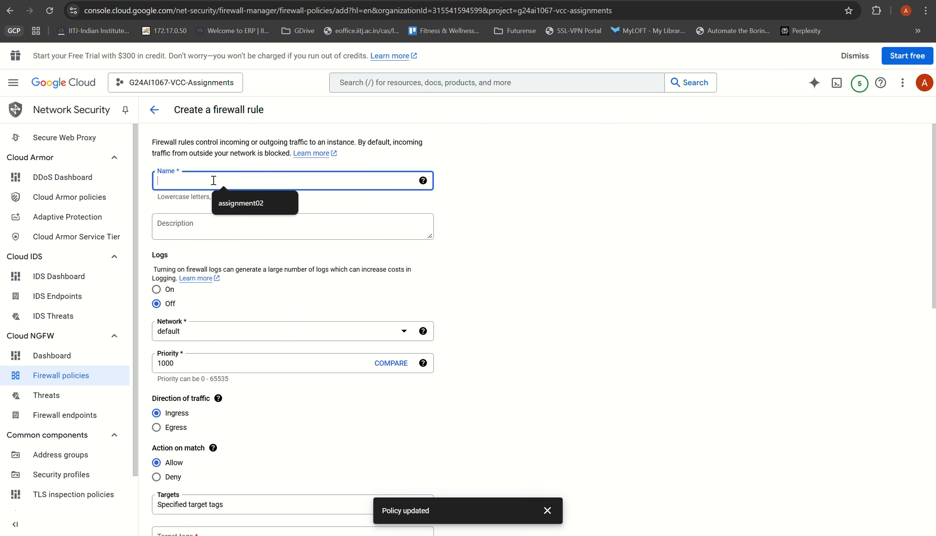
type("testing-firewalls-assignment")
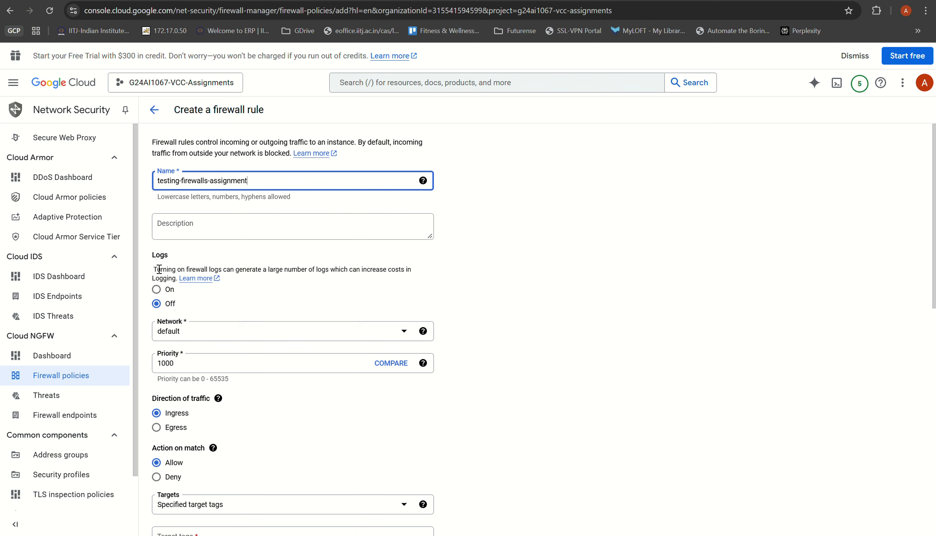
left_click_drag(155, 269, 188, 288)
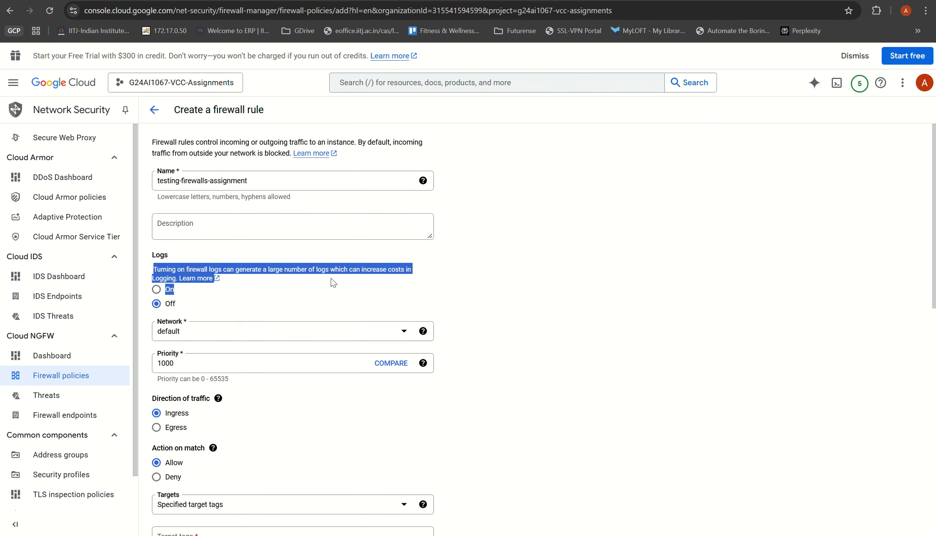
left_click_drag(321, 267, 296, 270)
left_click(408, 270)
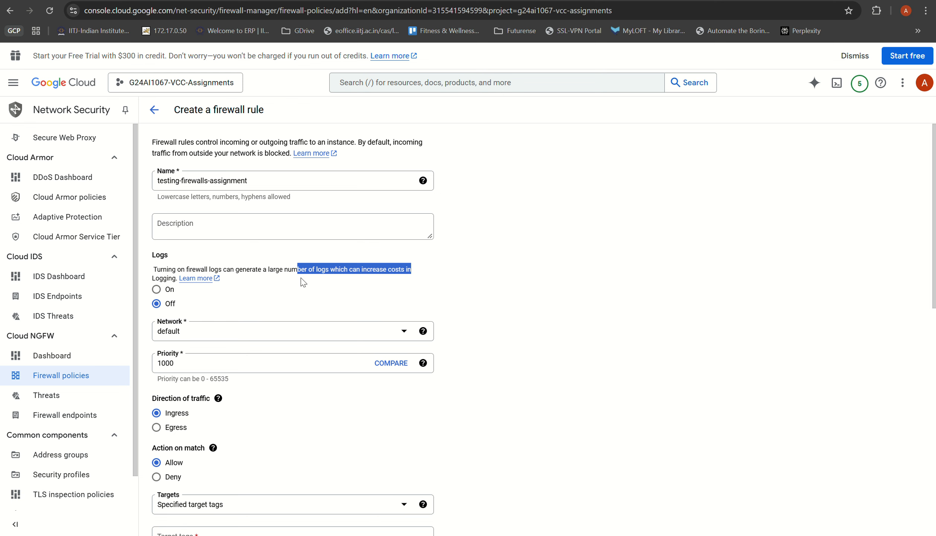
Step: Select default as the network the new firewall rule applies to
scroll(249, 251, "down", 1)
left_click(191, 278)
left_click(192, 278)
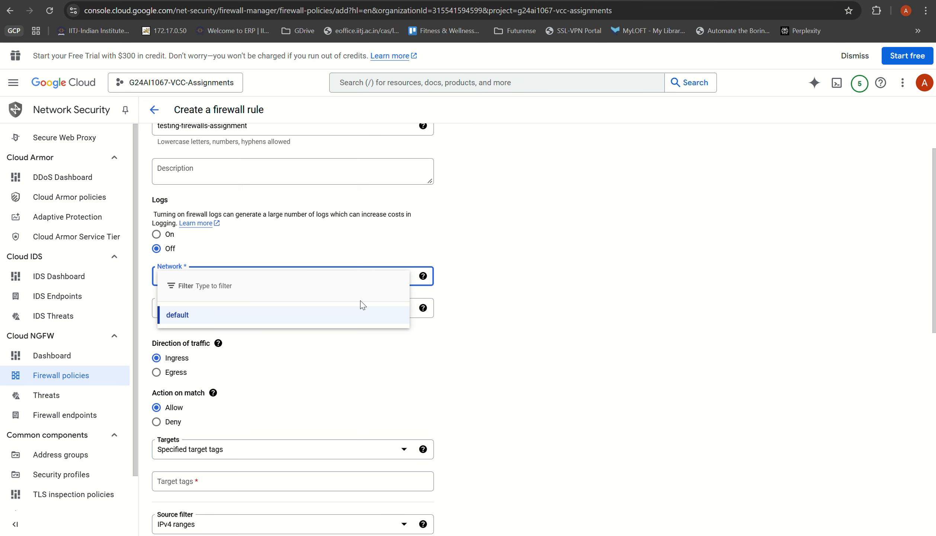
left_click(360, 312)
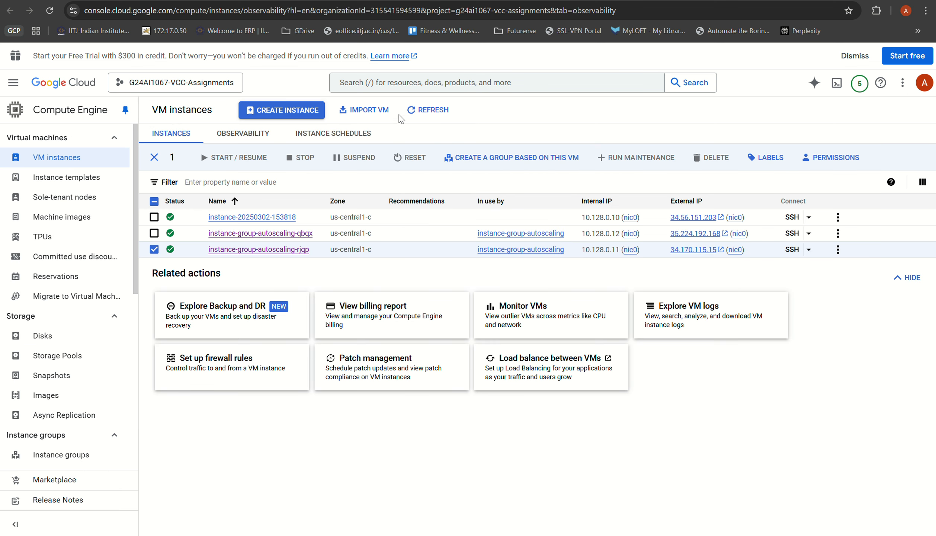
Step: Check the firewall and network interface details of VM instance-group-autoscaling-rjqp, view its VPC network, and return to the firewall rule form
left_click(428, 110)
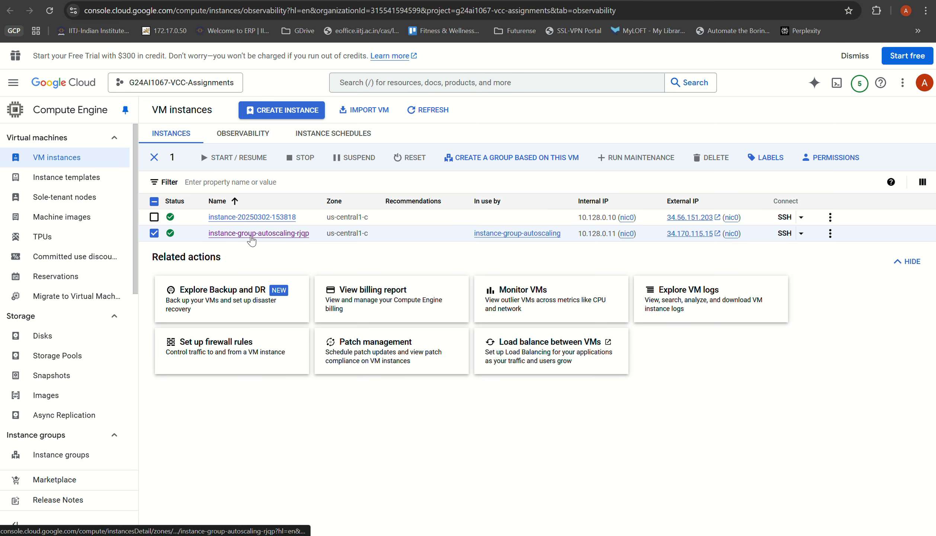
left_click(252, 238)
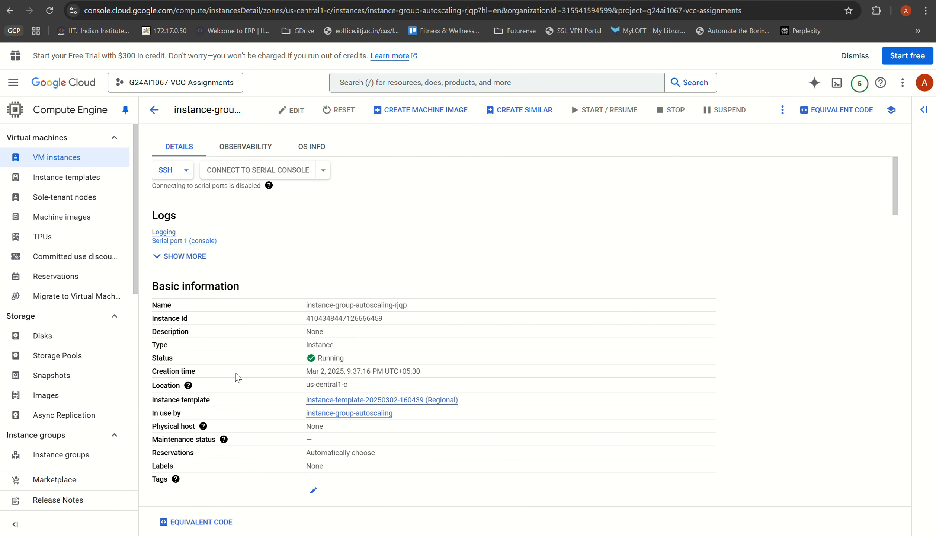
scroll(237, 393, "down", 12)
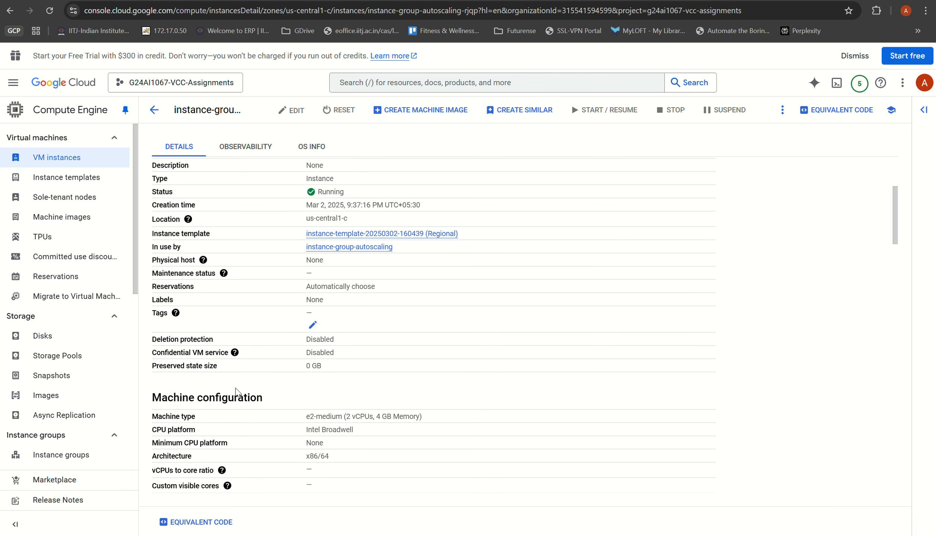
scroll(237, 393, "down", 1)
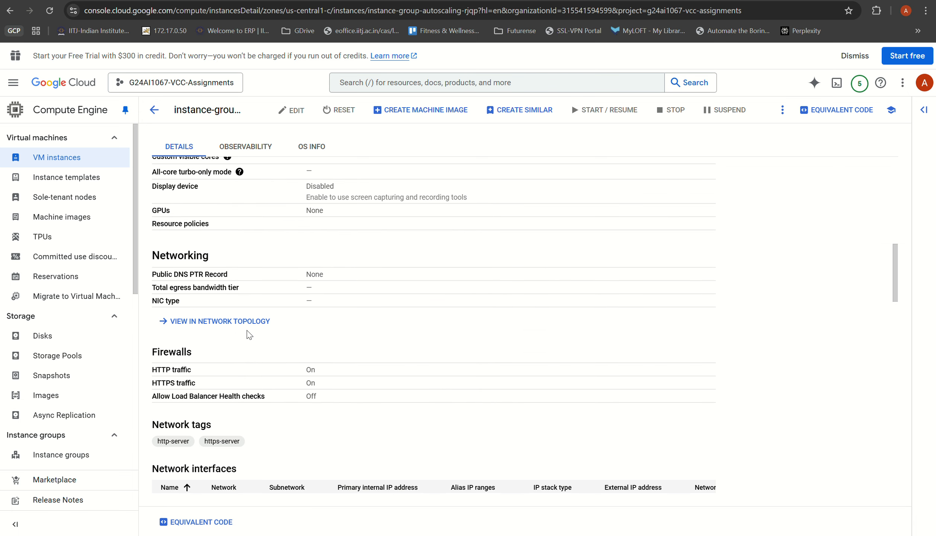
scroll(228, 341, "down", 1)
scroll(246, 373, "down", 2)
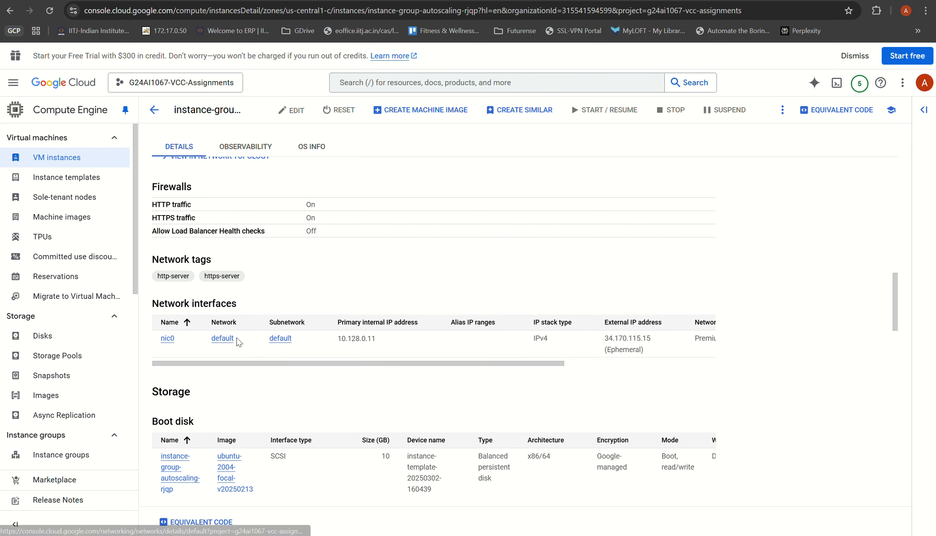
left_click(224, 339)
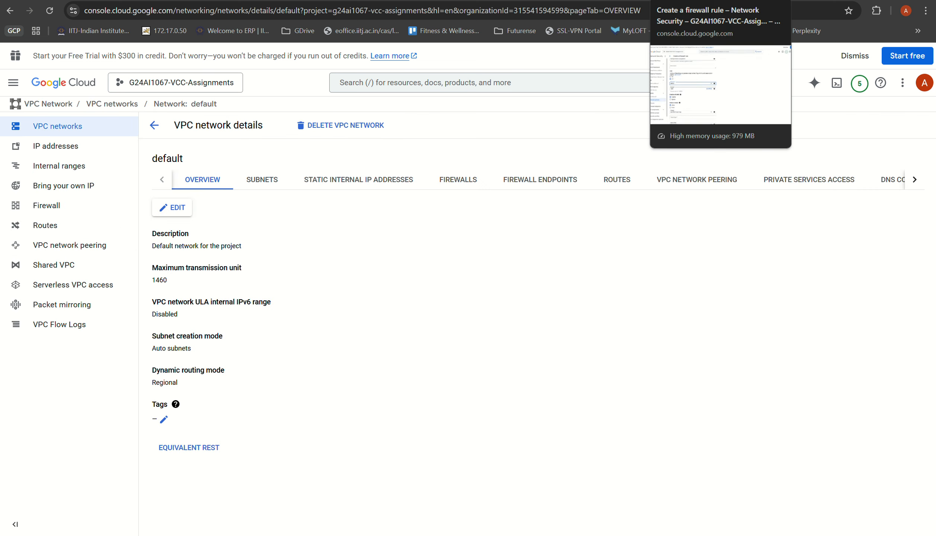
left_click(689, 0)
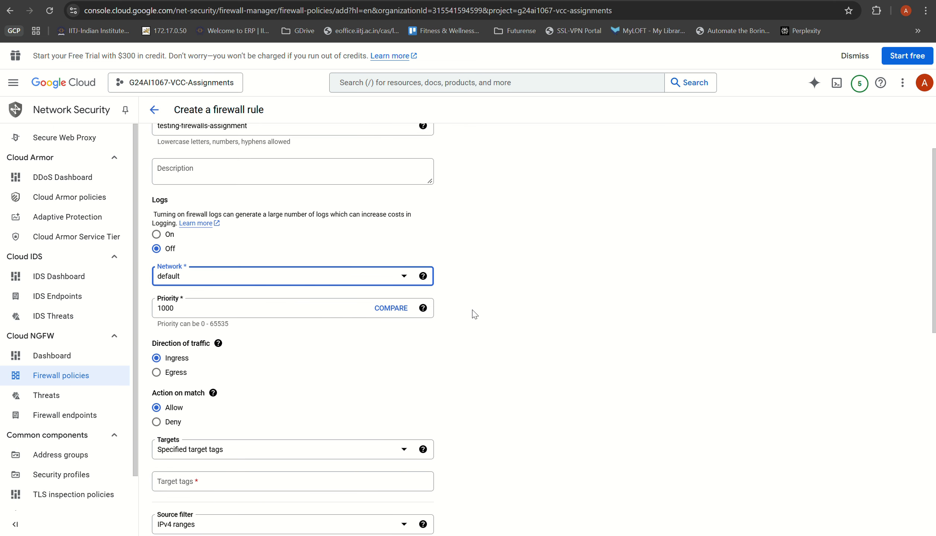
Step: Set the firewall rule's targets to All instances in the network
scroll(476, 314, "down", 1)
left_click(219, 289)
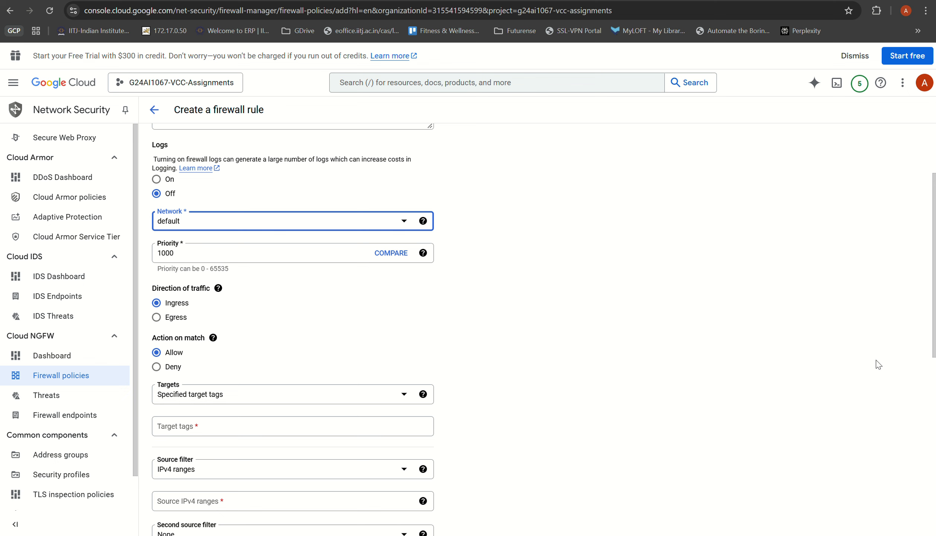
scroll(234, 245, "down", 4)
left_click(221, 237)
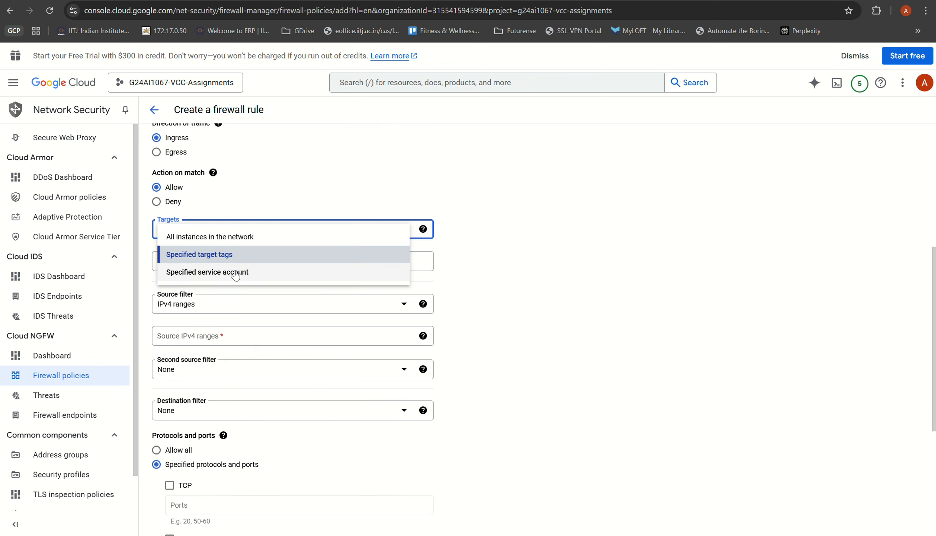
left_click(253, 237)
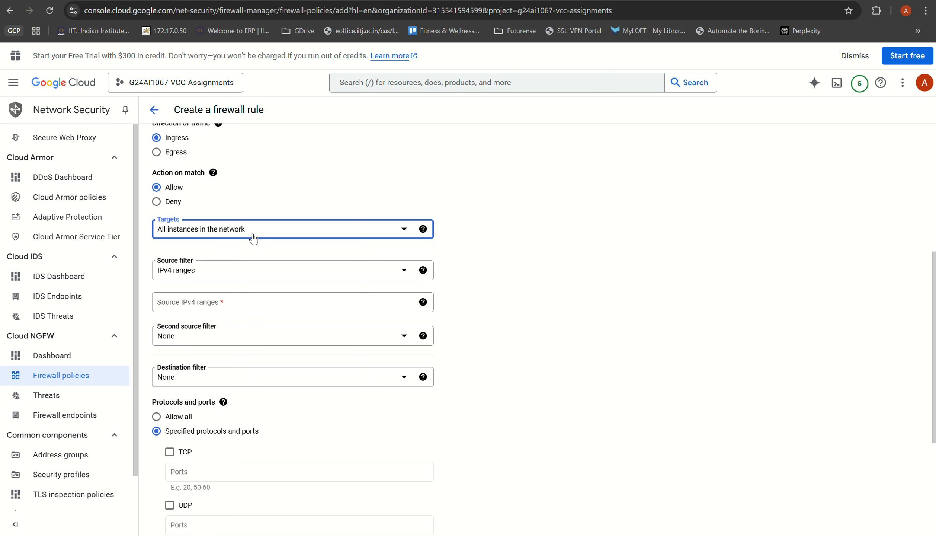
Step: Set the rule's source IPv4 range to 0.0.0.0/0
scroll(251, 237, "down", 1)
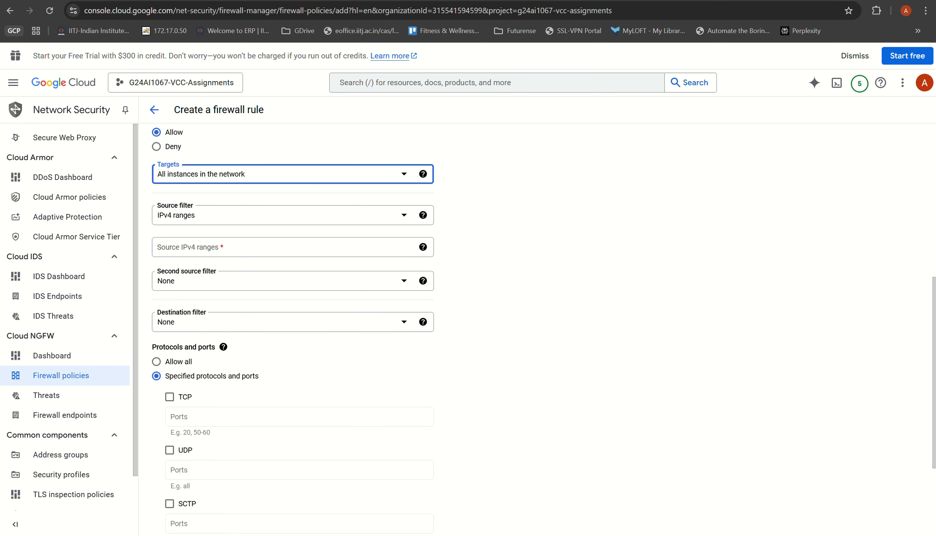
left_click(257, 247)
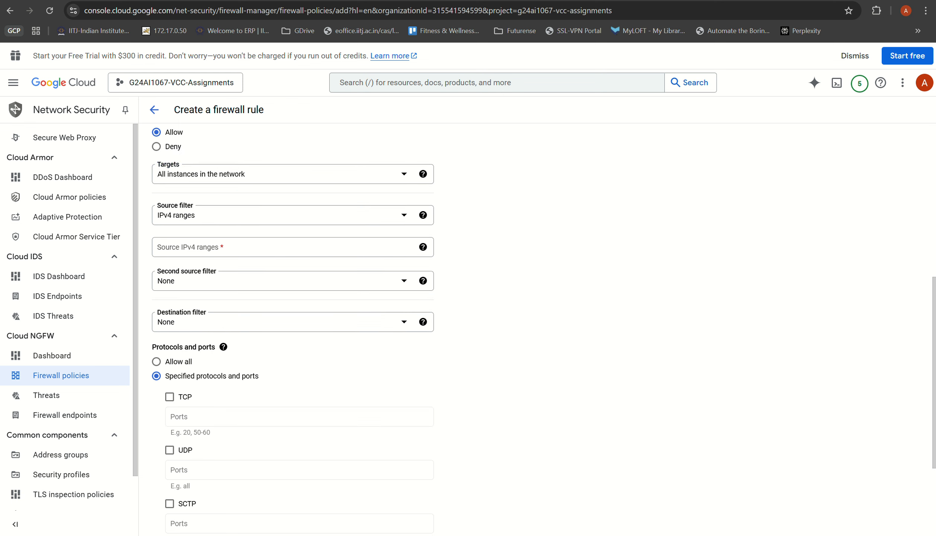
left_click(184, 250)
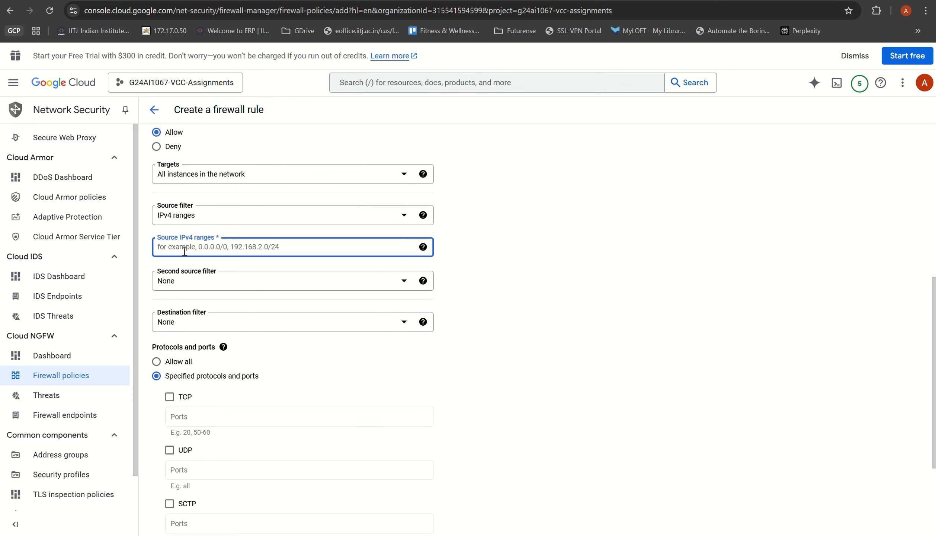
type("0.0.0.")
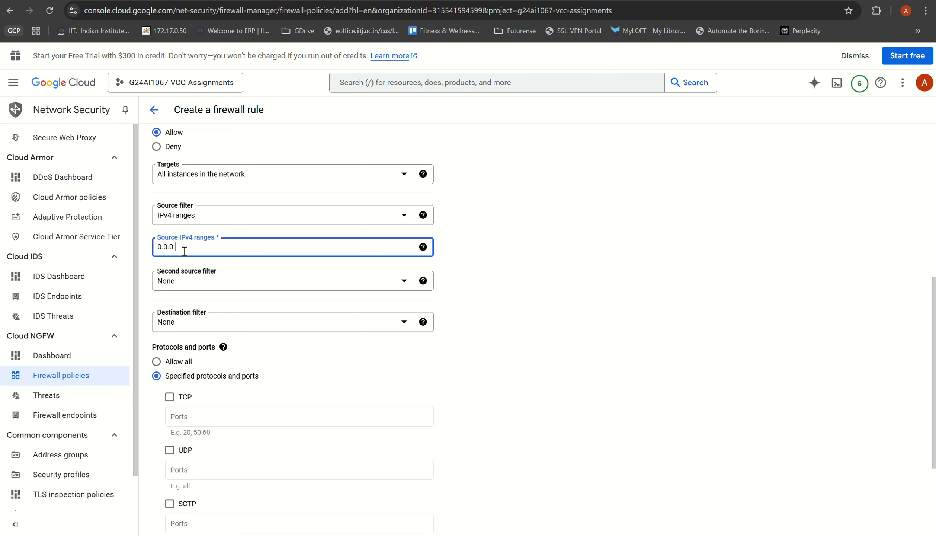
type("0/4")
key("BackSpace")
type("0")
scroll(222, 271, "down", 1)
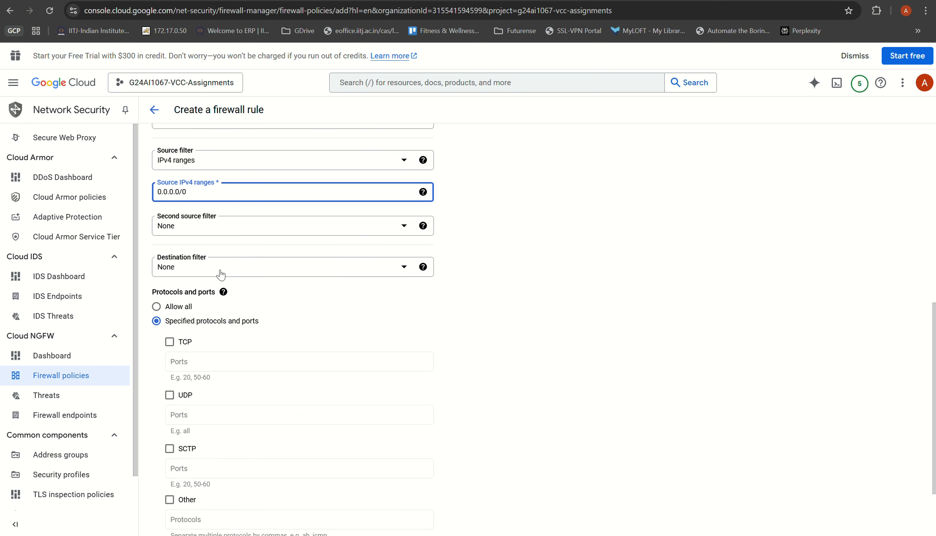
scroll(221, 275, "down", 1)
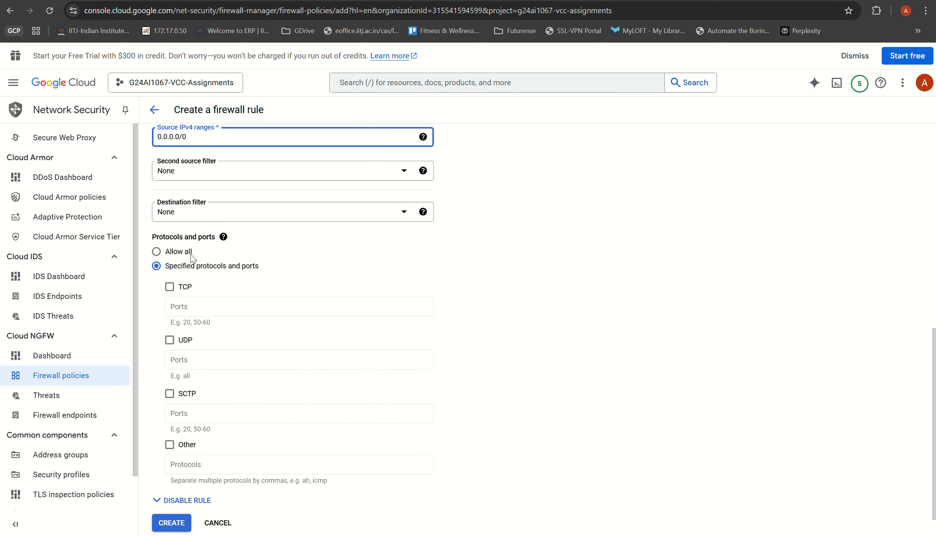
left_click(204, 273)
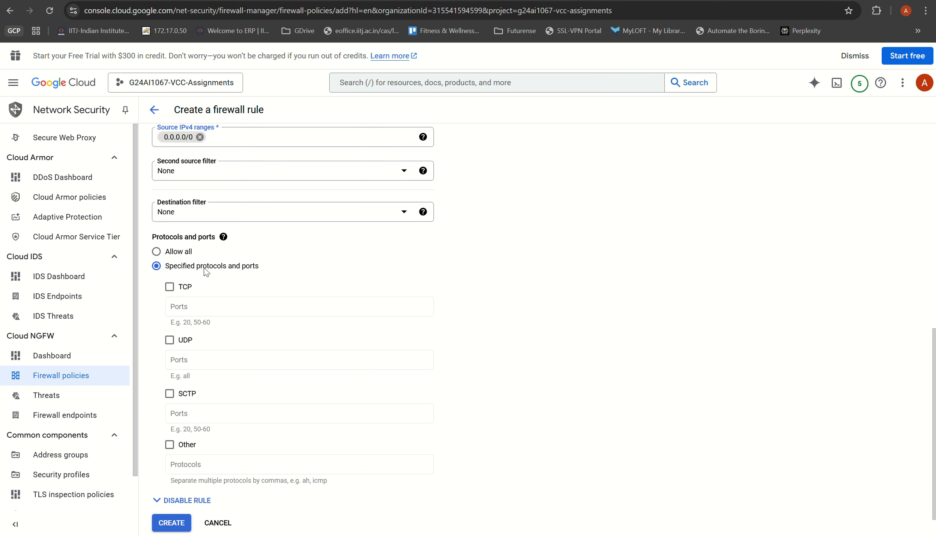
Step: Enable TCP under the specified protocols and set its ports to 22, 80, 443
left_click(188, 288)
left_click(199, 310)
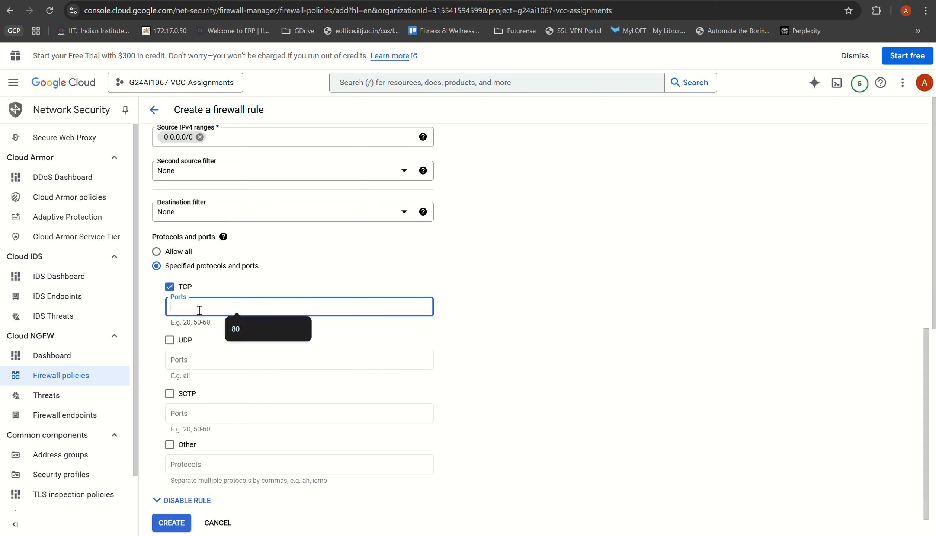
type("22,")
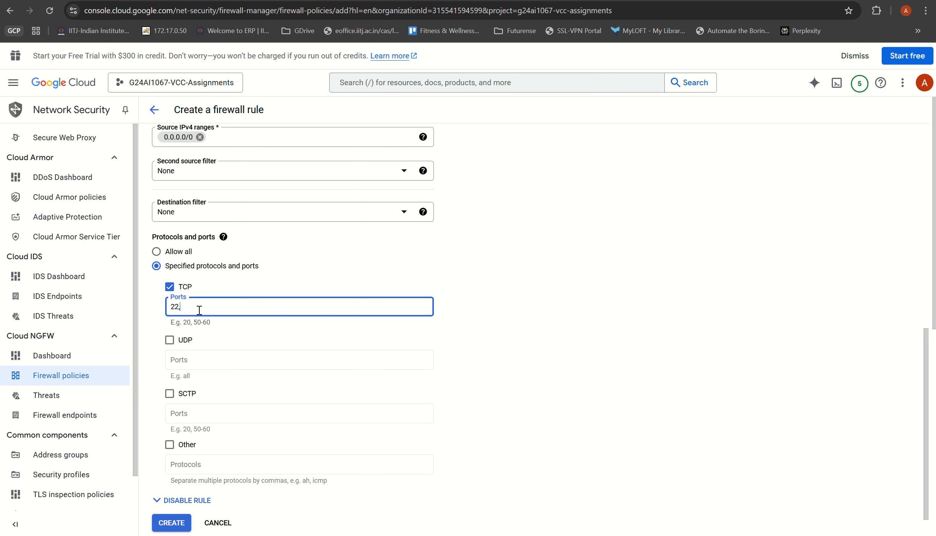
type(" 80,443")
key("Left")
key("Left")
key("Left")
key("Left")
key("Left")
key("Left")
key("Right")
key("Right")
key("Right")
key("Left")
scroll(222, 290, "down", 1)
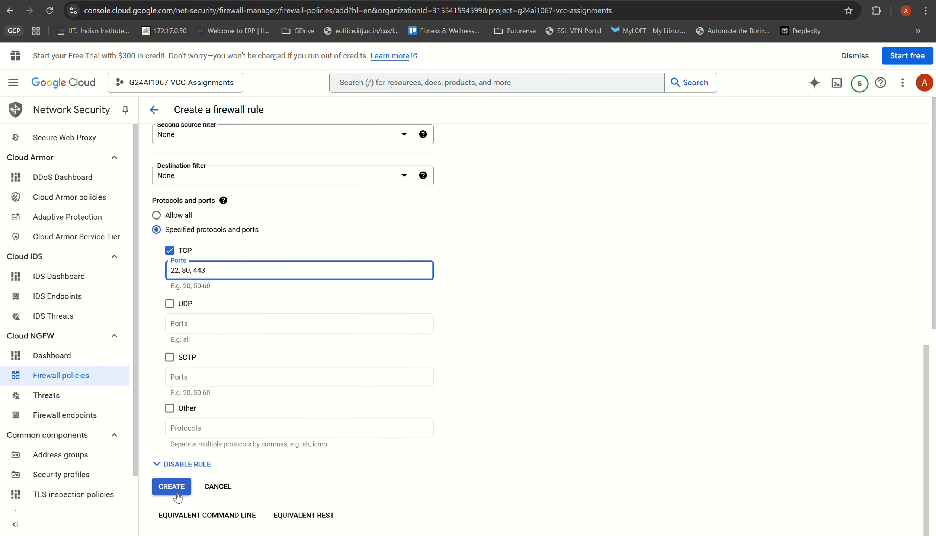
Step: Expand the rule enforcement options and review the filled-in firewall rule settings
scroll(180, 431, "up", 4)
scroll(180, 432, "down", 3)
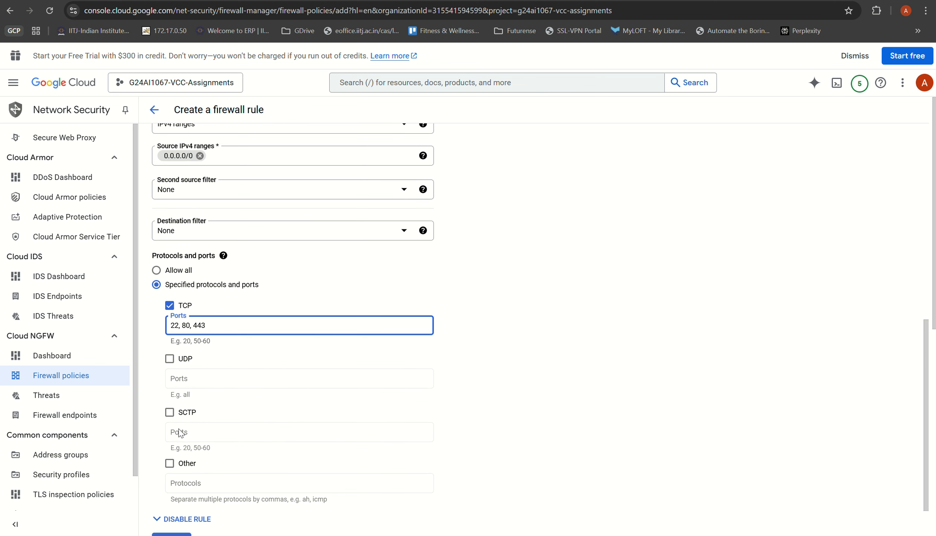
scroll(205, 408, "down", 1)
left_click(188, 466)
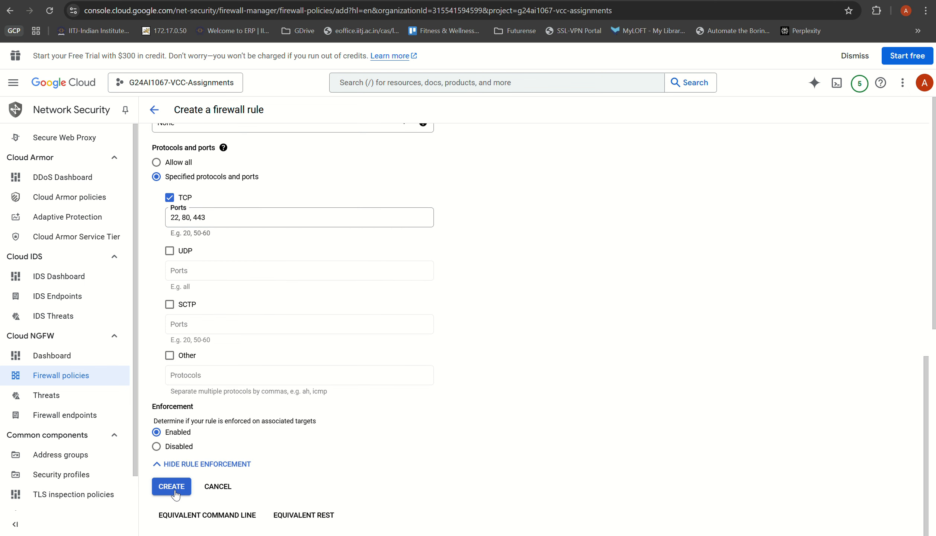
scroll(180, 453, "up", 9)
scroll(181, 458, "down", 7)
left_click(170, 376)
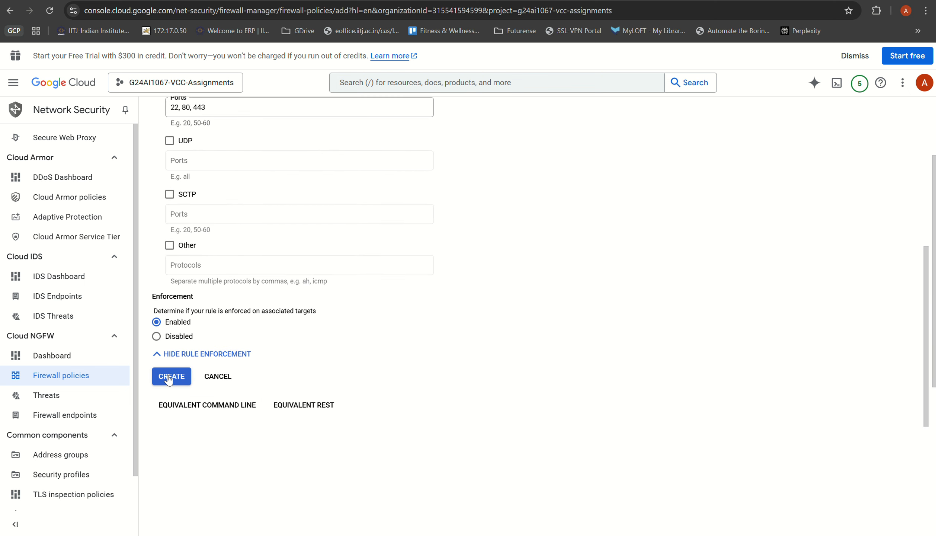
Step: Rename the firewall rule to testing-firewalls-assignment-enabled and create it
left_click(255, 179)
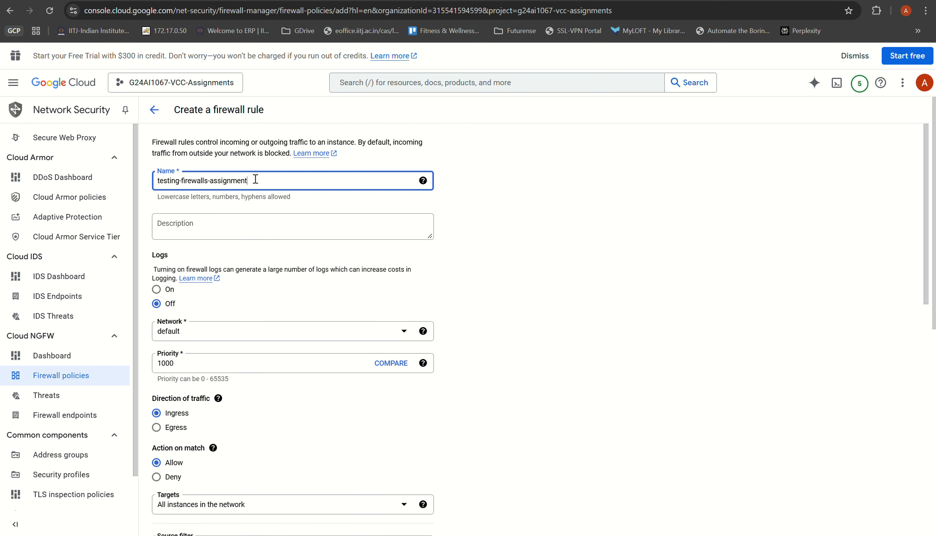
type("-exa")
key("BackSpace")
key("BackSpace")
key("BackSpace")
key("BackSpace")
scroll(592, 182, "down", 15)
left_click(179, 266)
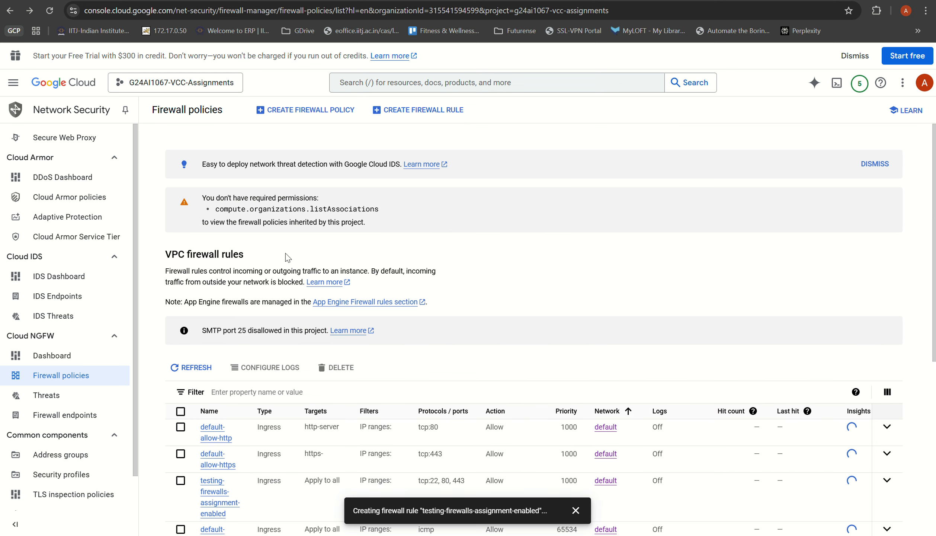
Step: Open the details of the testing-firewalls-assignment-enabled rule from the VPC firewall rules list
scroll(294, 249, "down", 3)
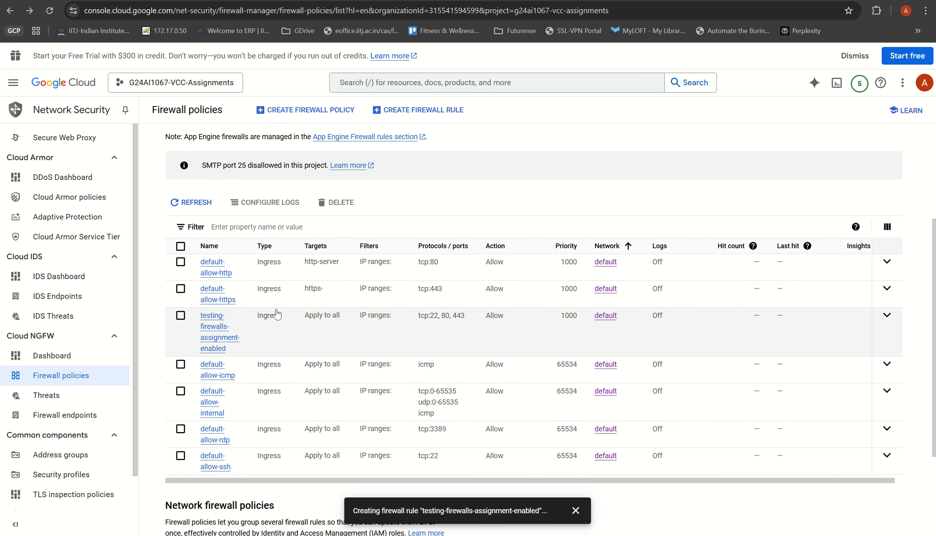
left_click(180, 315)
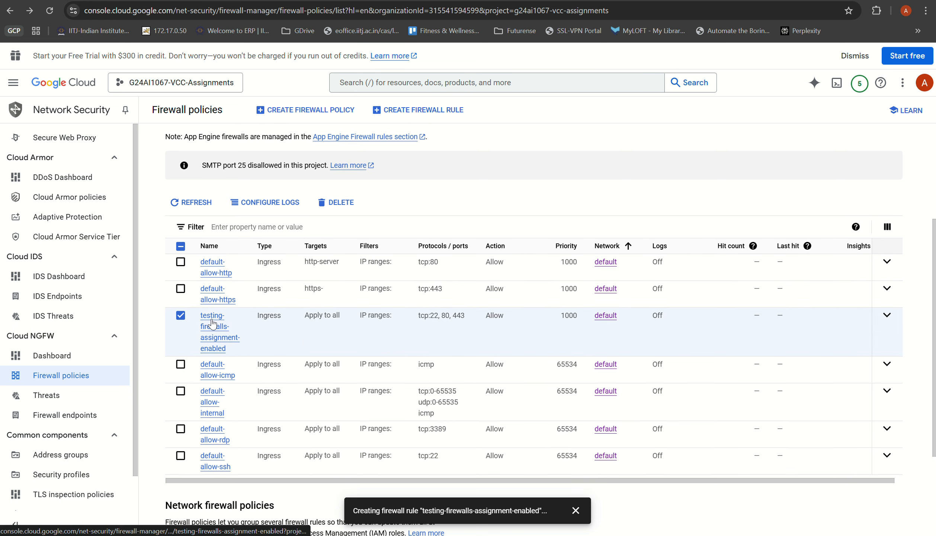
left_click(212, 324)
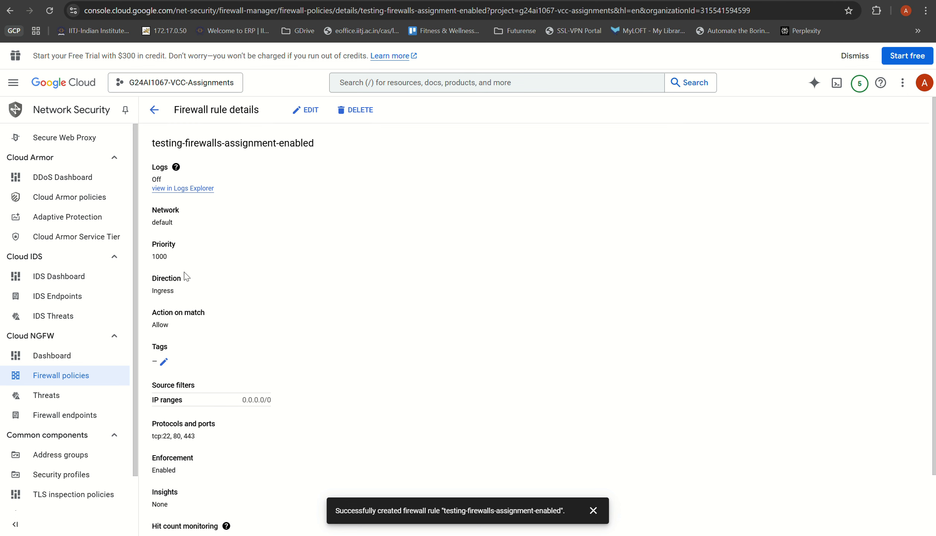
Step: Review the firewall rule's source IP range and applicable instances, checking them against the Compute Engine VM instances list
scroll(238, 298, "down", 3)
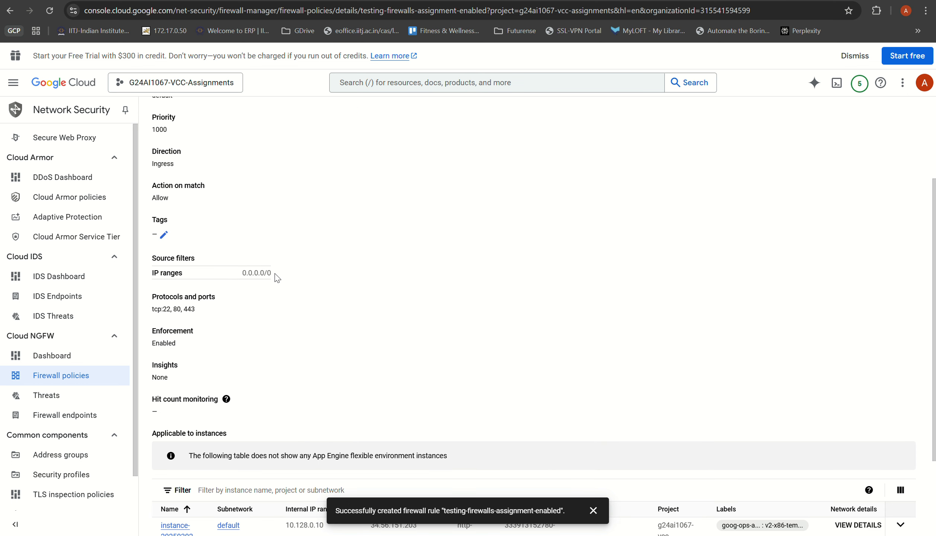
left_click_drag(277, 278, 239, 277)
scroll(297, 307, "down", 3)
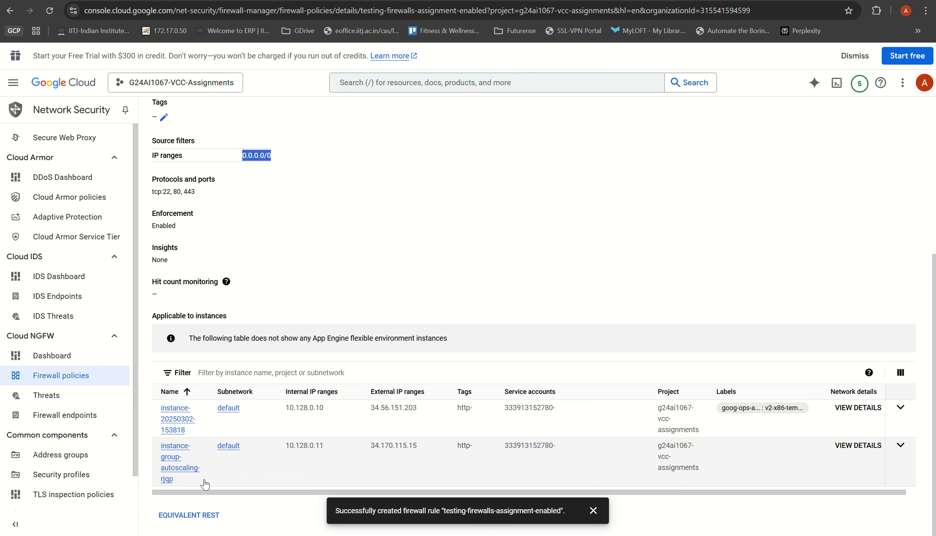
left_click(744, 0)
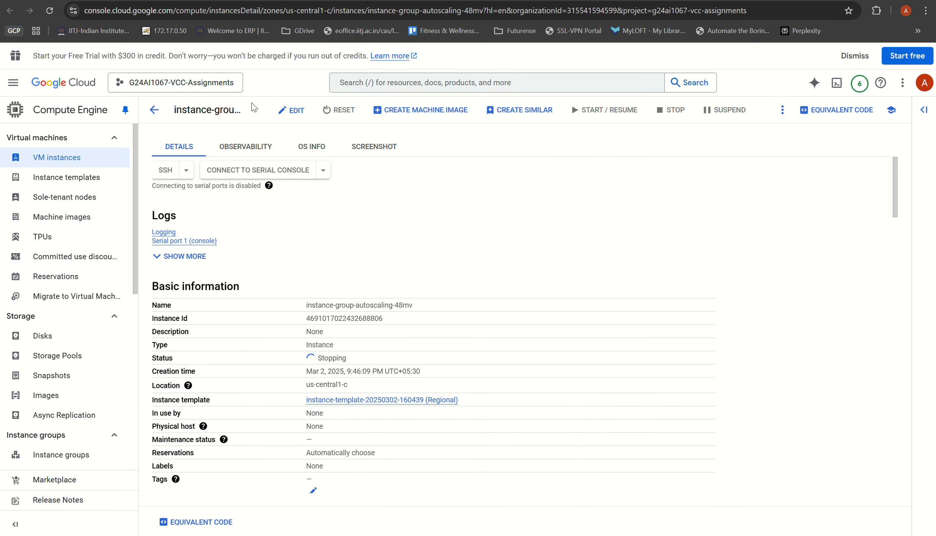
left_click(65, 158)
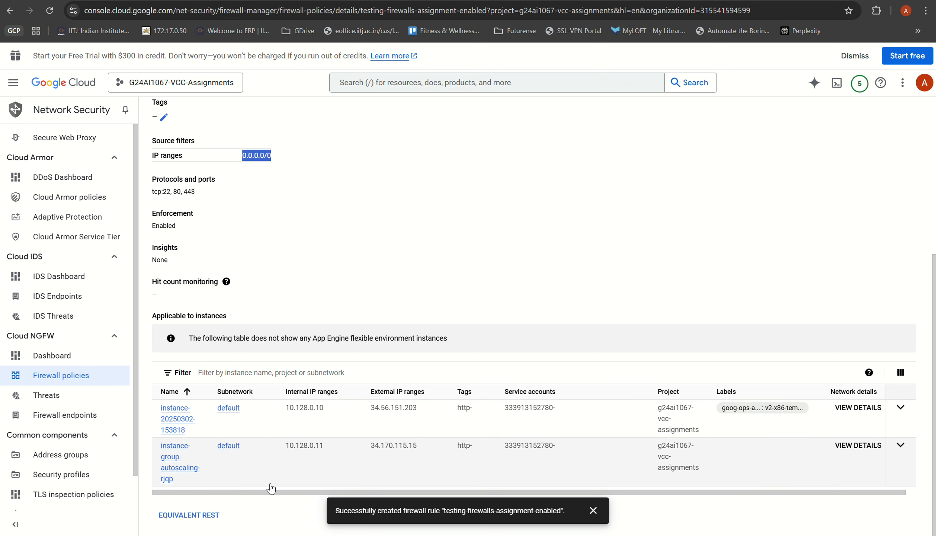
left_click_drag(271, 492, 243, 482)
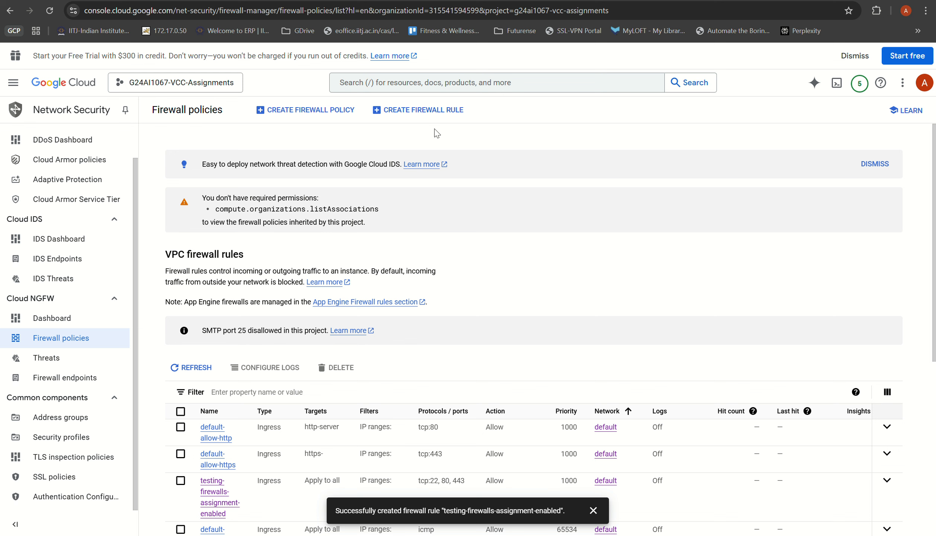
Step: Reopen testing-firewalls-assignment-enabled from the VPC firewall rules list and review its ports, enforcement and applicable instances
scroll(207, 356, "down", 3)
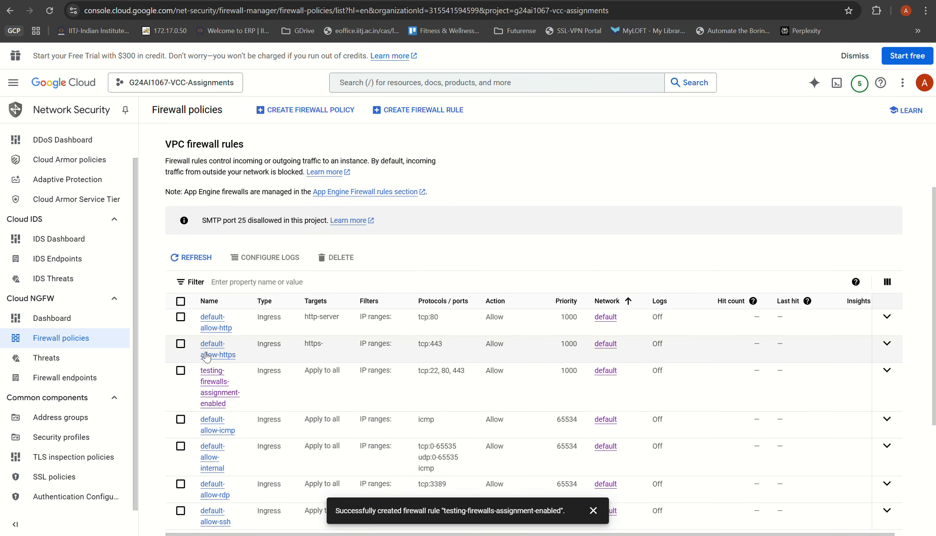
left_click(207, 381)
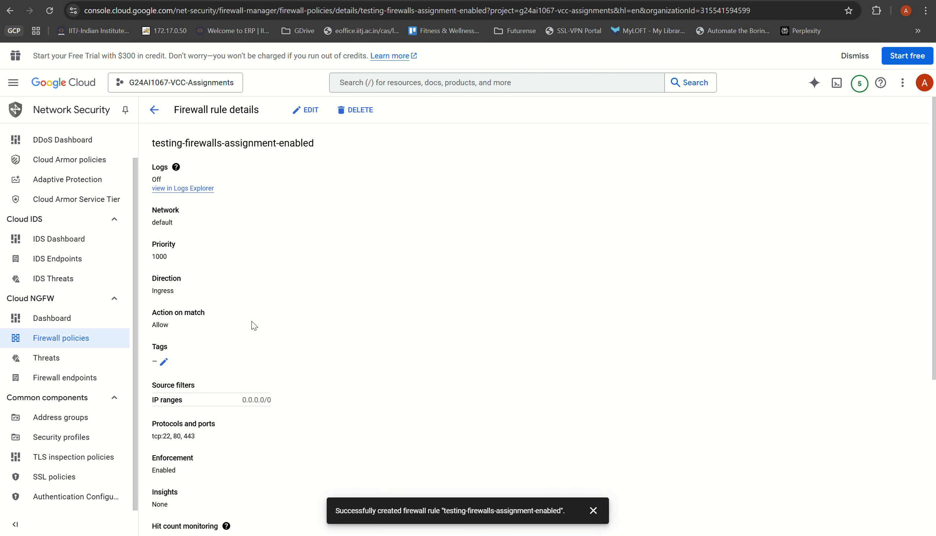
scroll(260, 287, "down", 7)
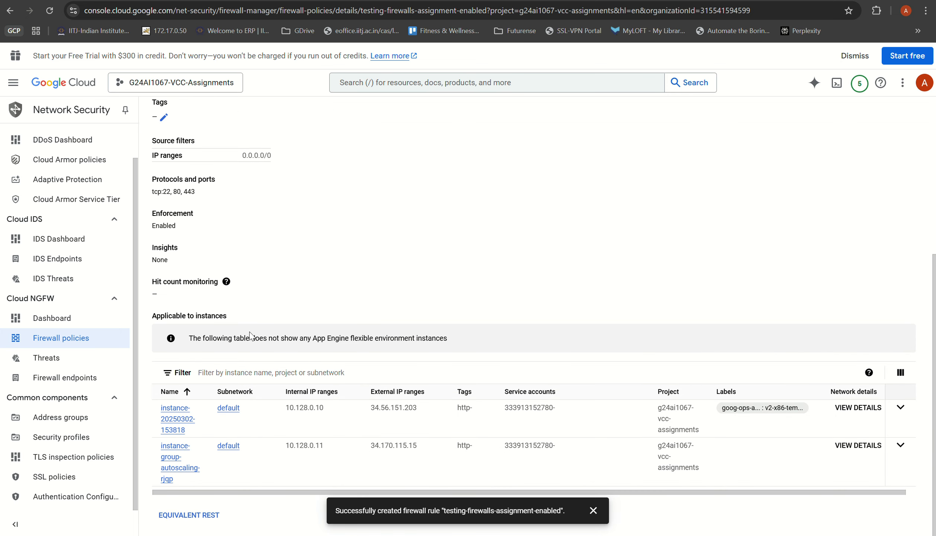
scroll(223, 296, "up", 3)
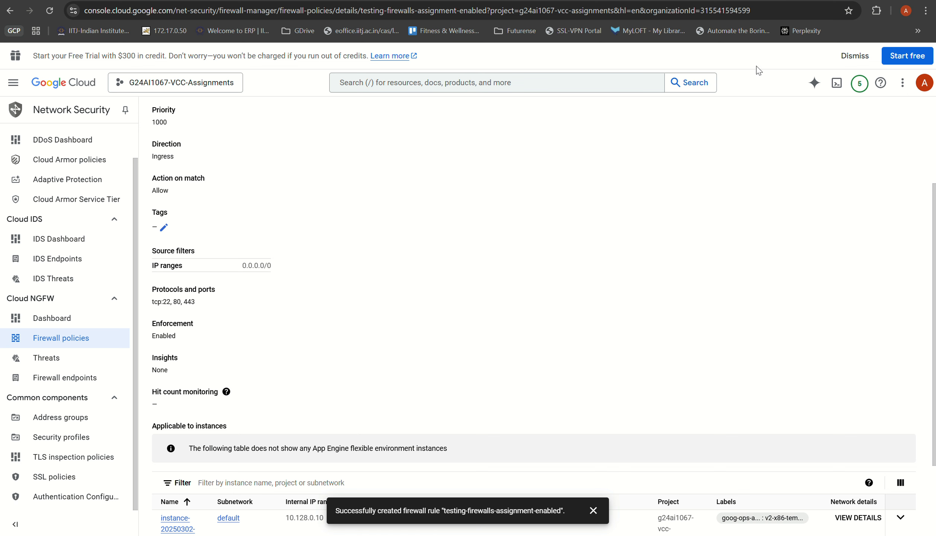
Step: Open an SSH-in-browser session to instance-group-autoscaling-rjqp on a custom port and authorize the connection to the VM
left_click(741, 0)
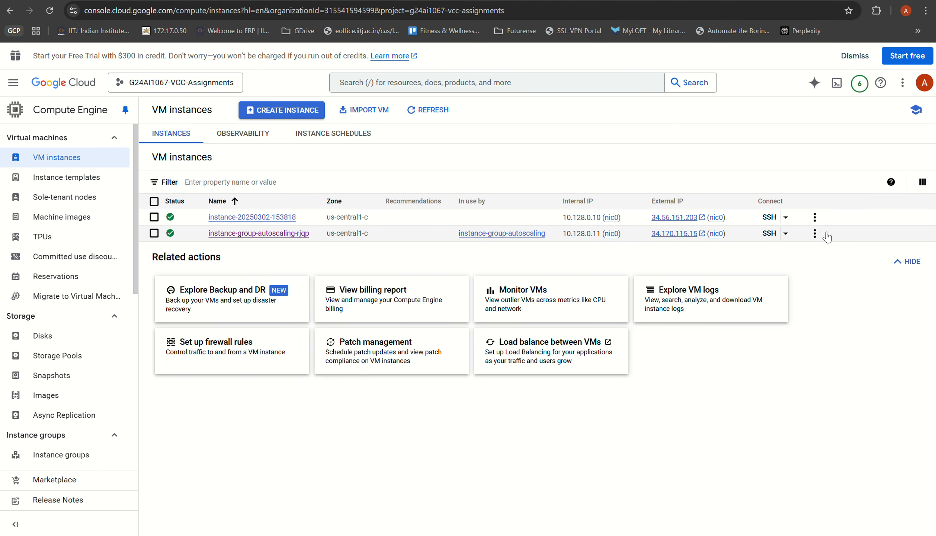
left_click(786, 233)
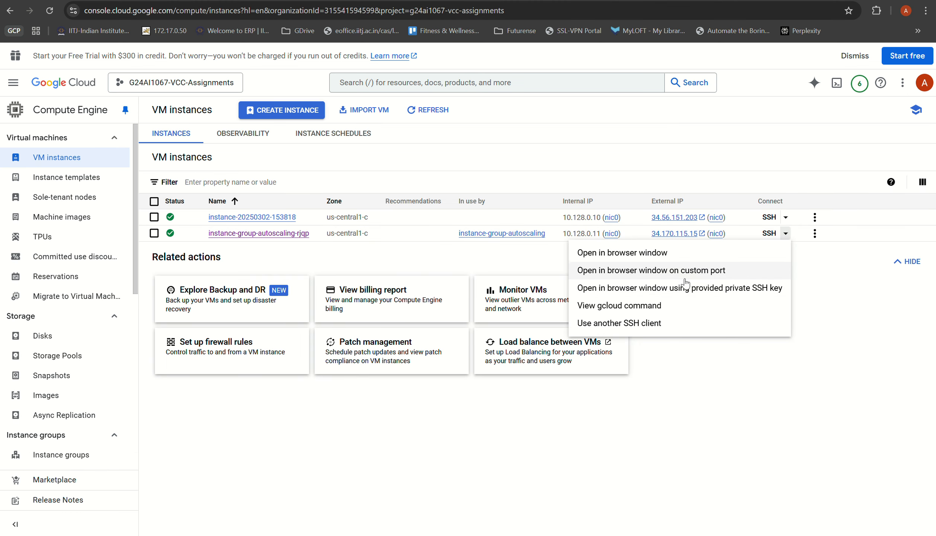
left_click(663, 276)
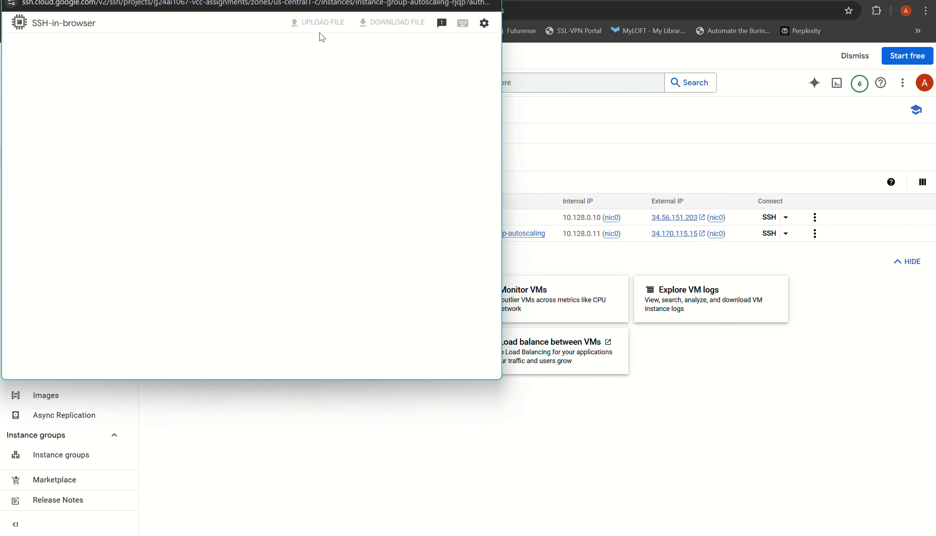
left_click_drag(331, 4, 434, 74)
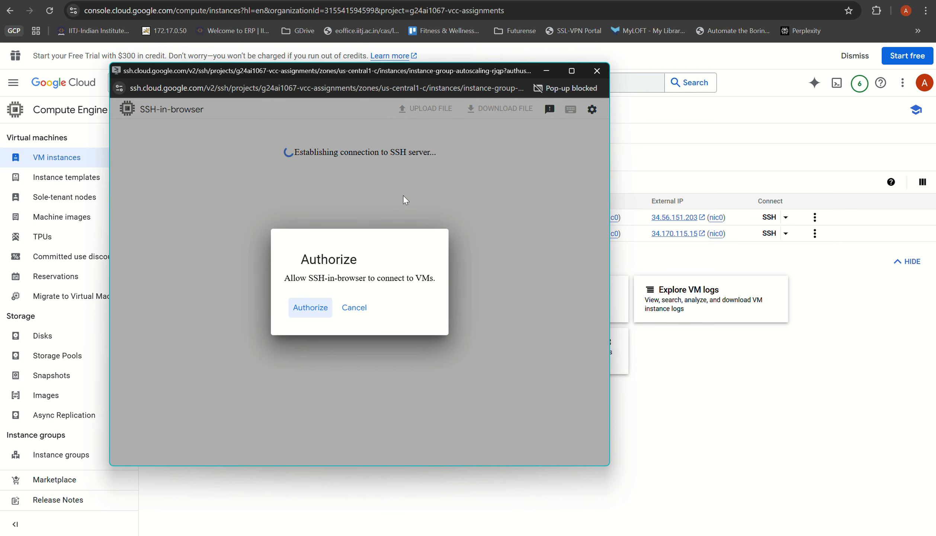
left_click(305, 310)
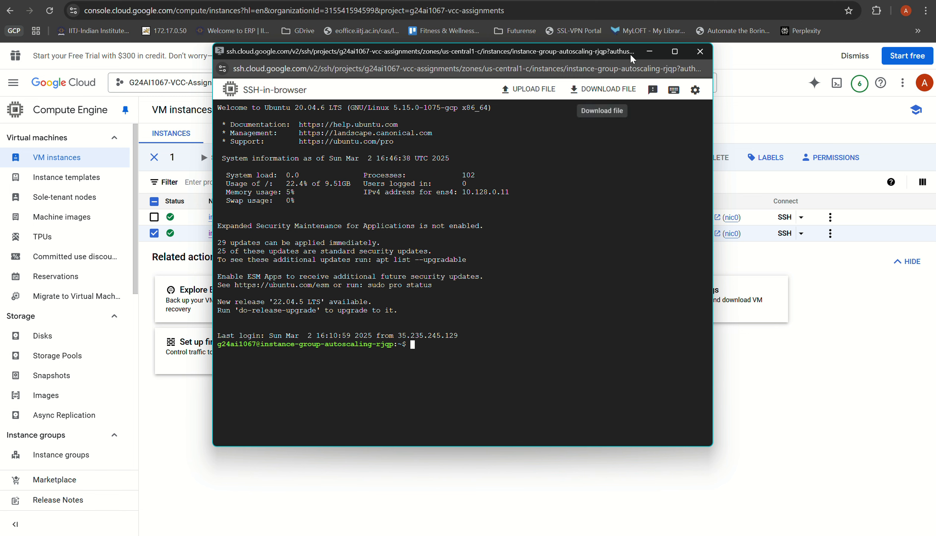
Step: End the SSH session on the autoscaling instance with the exit command
type("e")
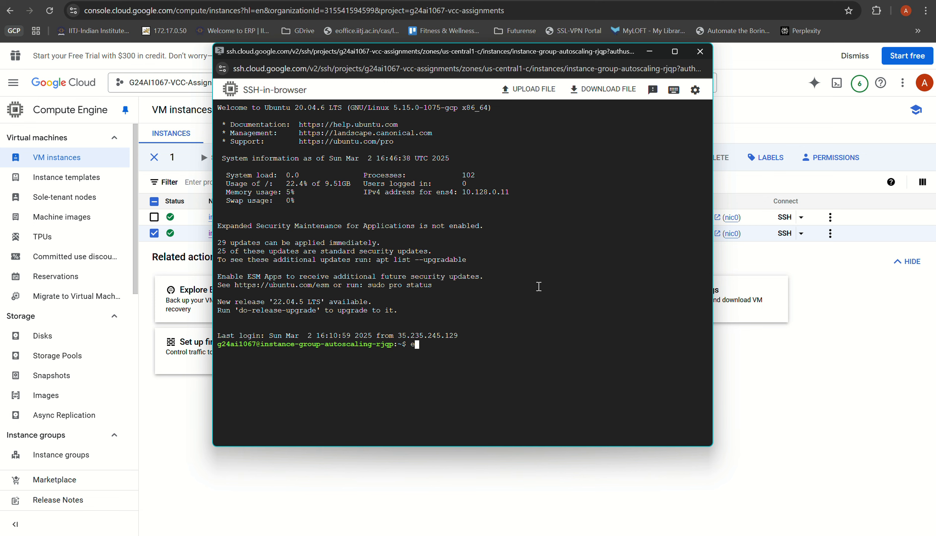
type("xit")
key("Return")
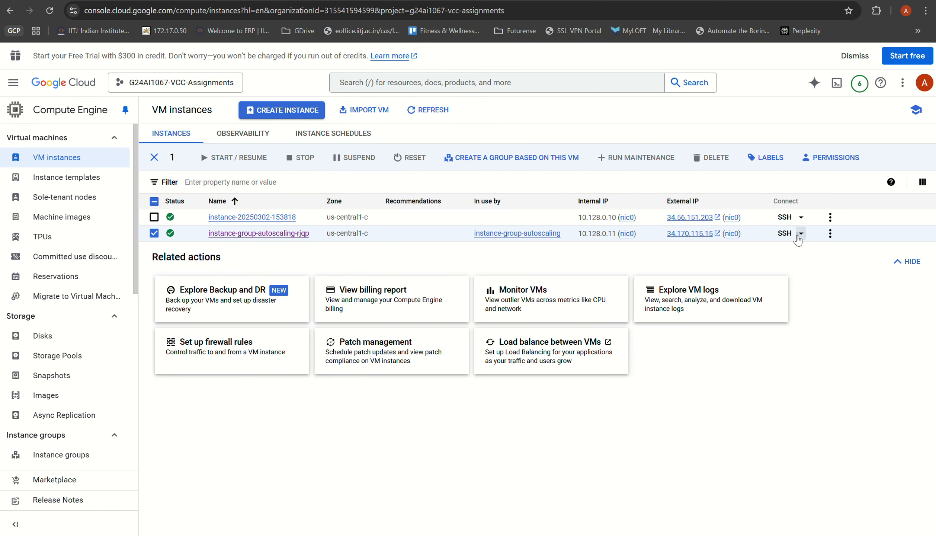
Step: Try to open an SSH-in-browser session to instance-group-autoscaling-rjqp on custom port 23
left_click(801, 234)
left_click(666, 268)
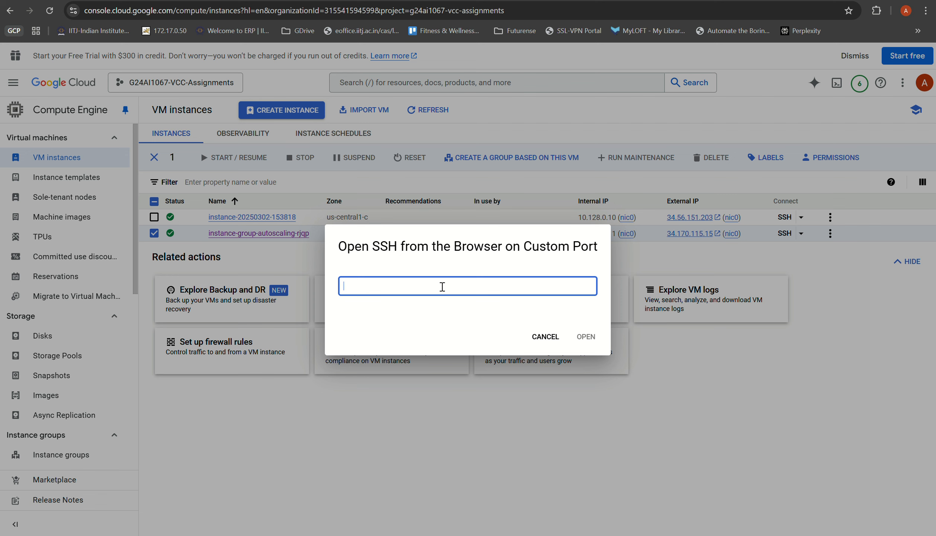
type("22")
left_click(587, 336)
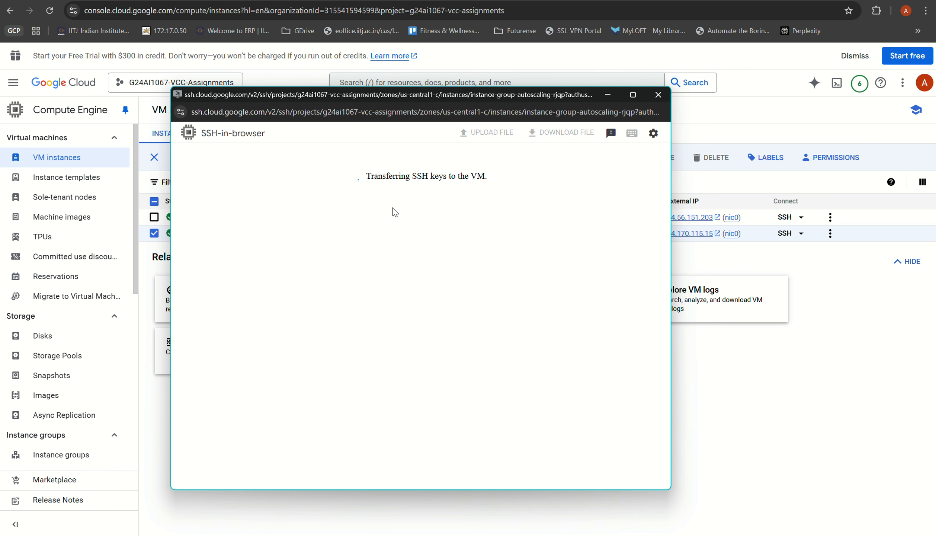
left_click_drag(407, 96, 489, 87)
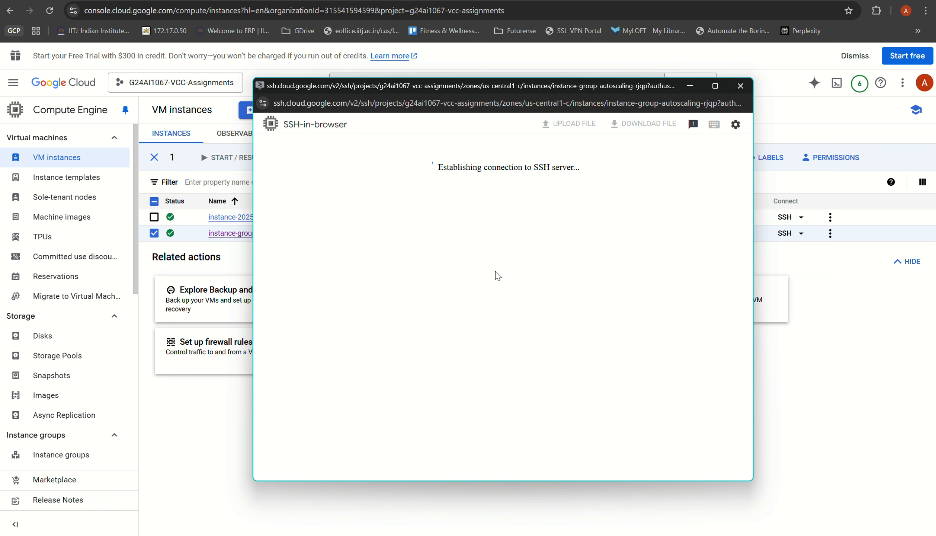
Step: Examine the code, reason and port given in the Cloud Identity-Aware Proxy connection message
left_click(483, 0)
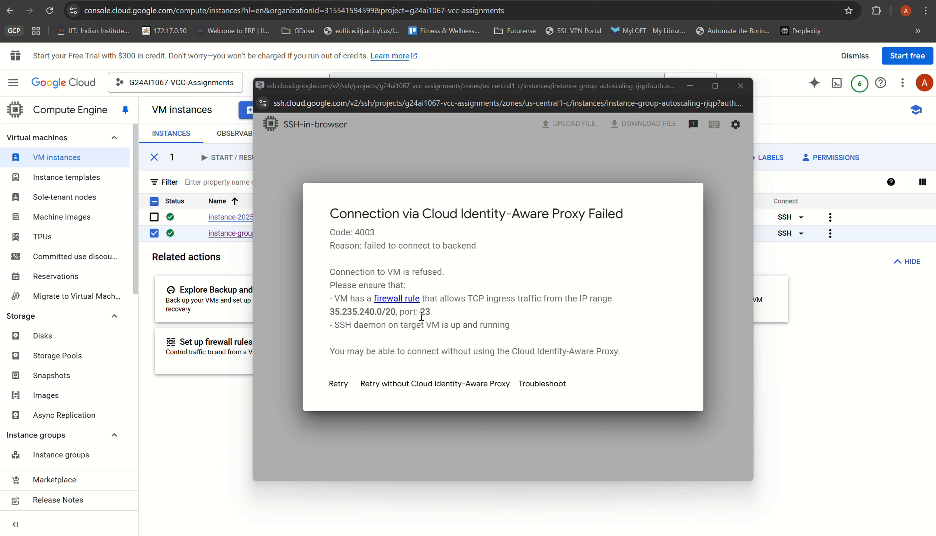
left_click_drag(334, 213, 588, 386)
left_click_drag(381, 244, 476, 246)
left_click(350, 234)
left_click_drag(325, 234, 376, 235)
left_click(376, 235)
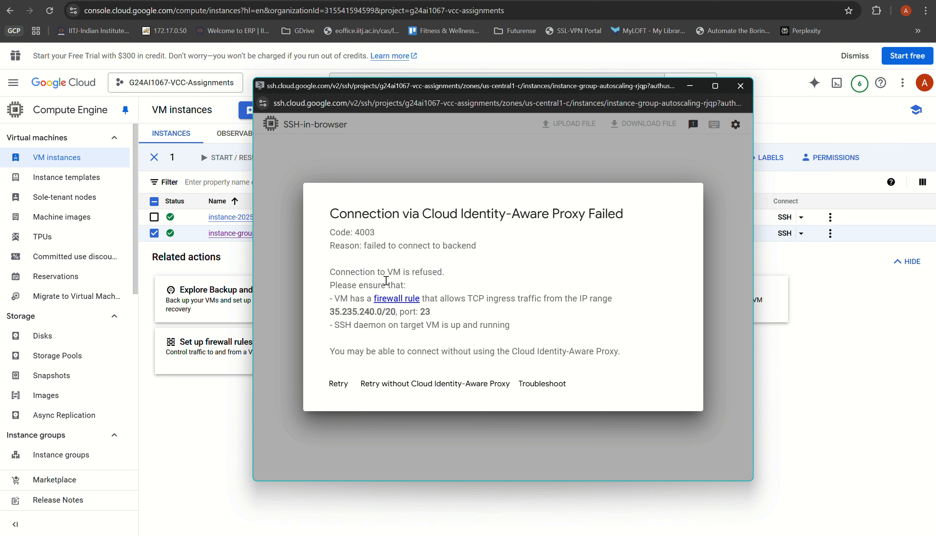
left_click_drag(432, 315, 422, 312)
Step: Compare the TCP ports allowed by testing-firewalls-assignment-enabled with the port named in the SSH connection message
left_click(676, 1)
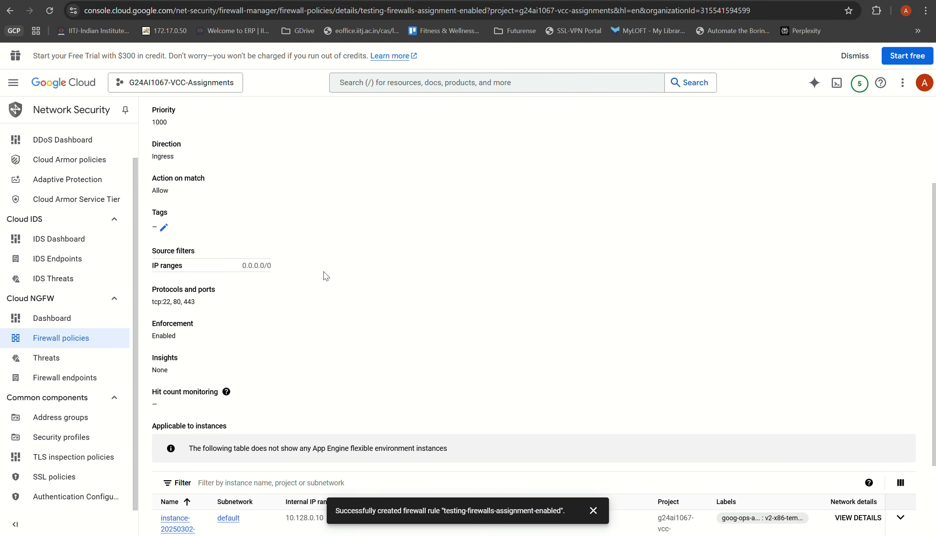
left_click_drag(197, 302, 150, 302)
left_click(735, 3)
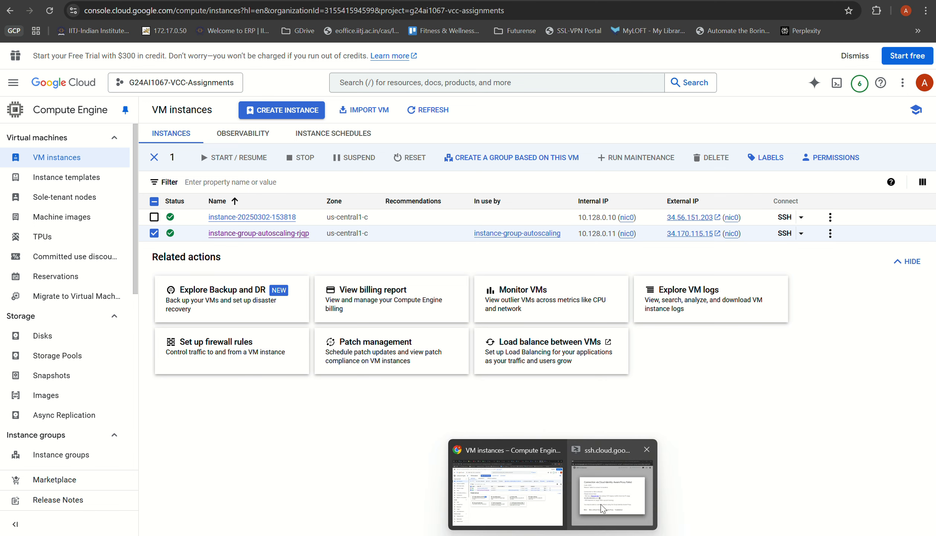
left_click(602, 504)
left_click(461, 312)
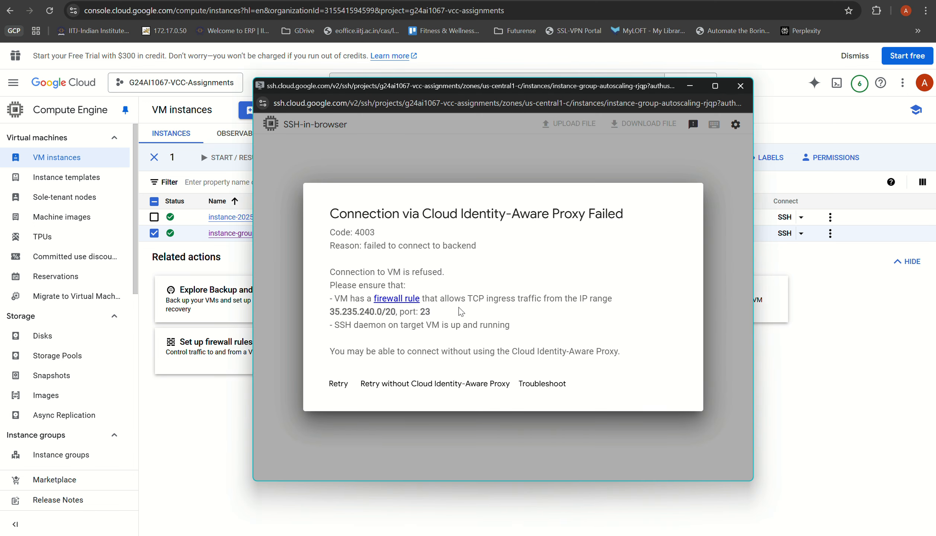